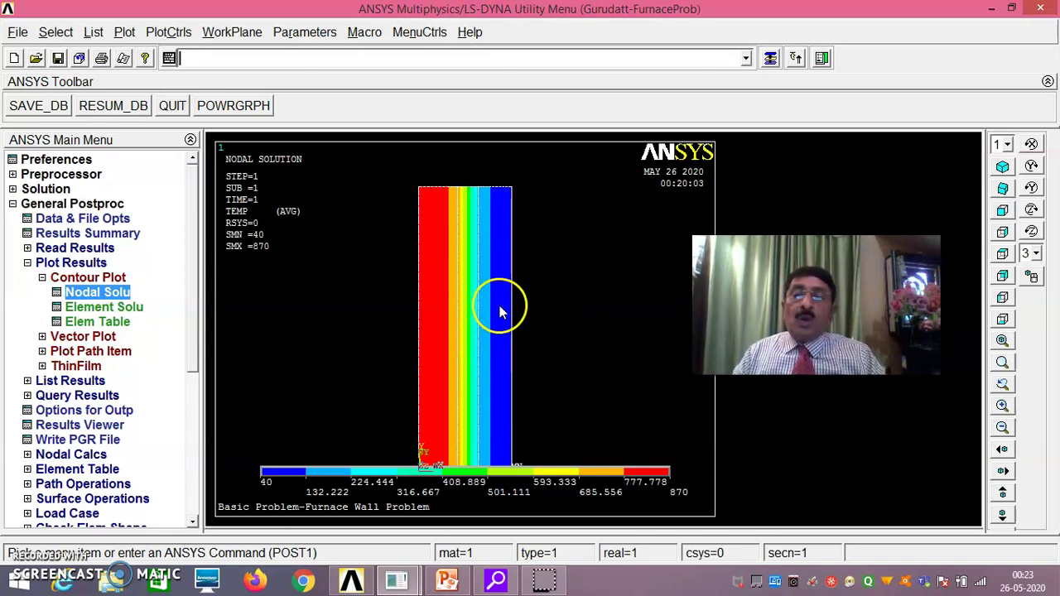
# Plot the model's elements in place of the nodal temperature contour.
pyautogui.moveTo(197, 350); pyautogui.dragTo(194, 390)
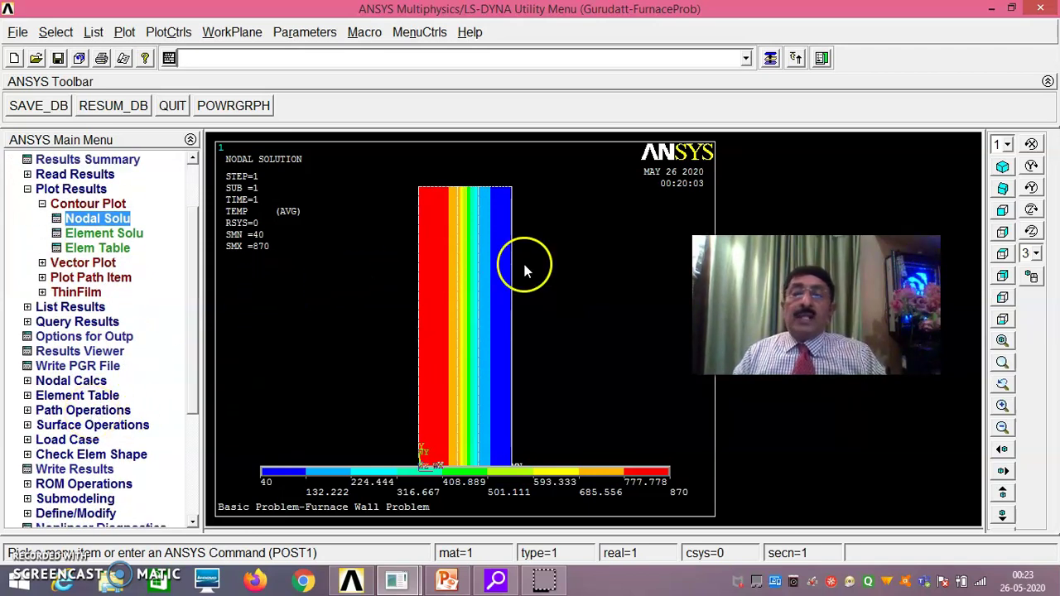
pyautogui.click(132, 35)
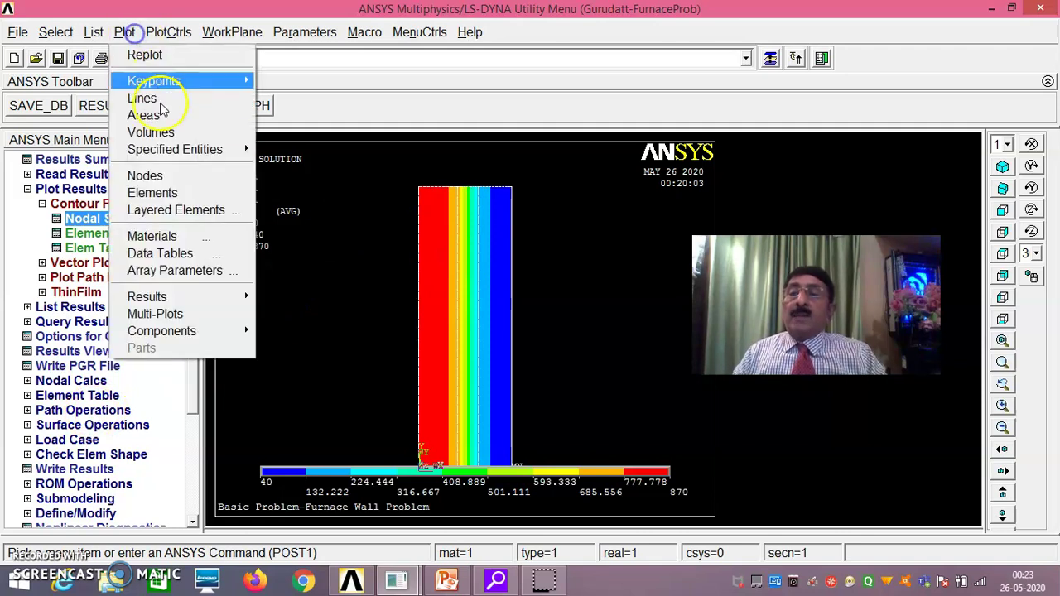
pyautogui.click(165, 192)
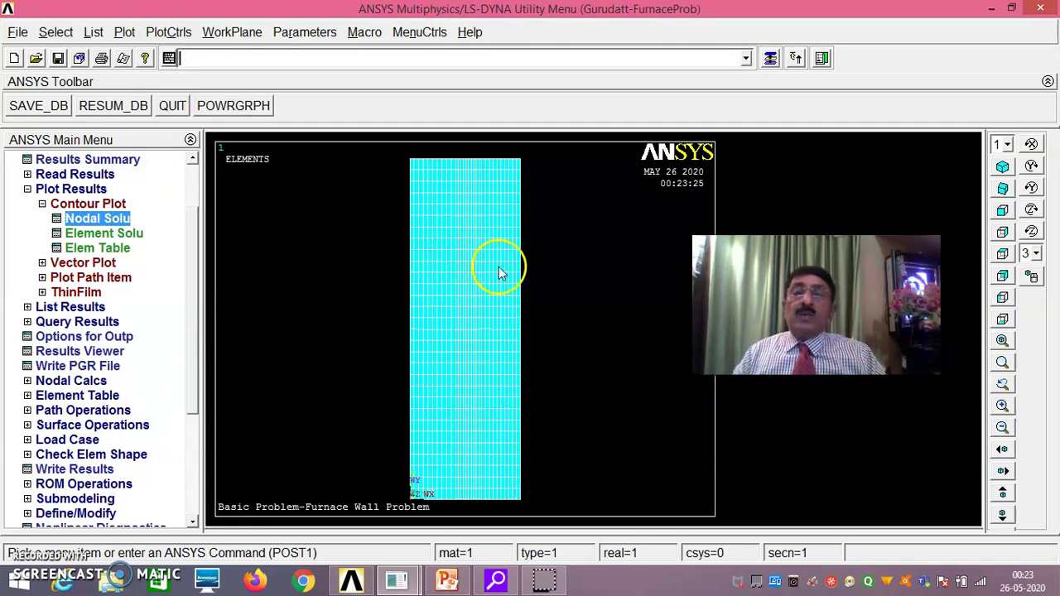
# Start a path defined by nodes, picking the mesh's top-left and top-right corner nodes across the wall thickness.
pyautogui.click(73, 410)
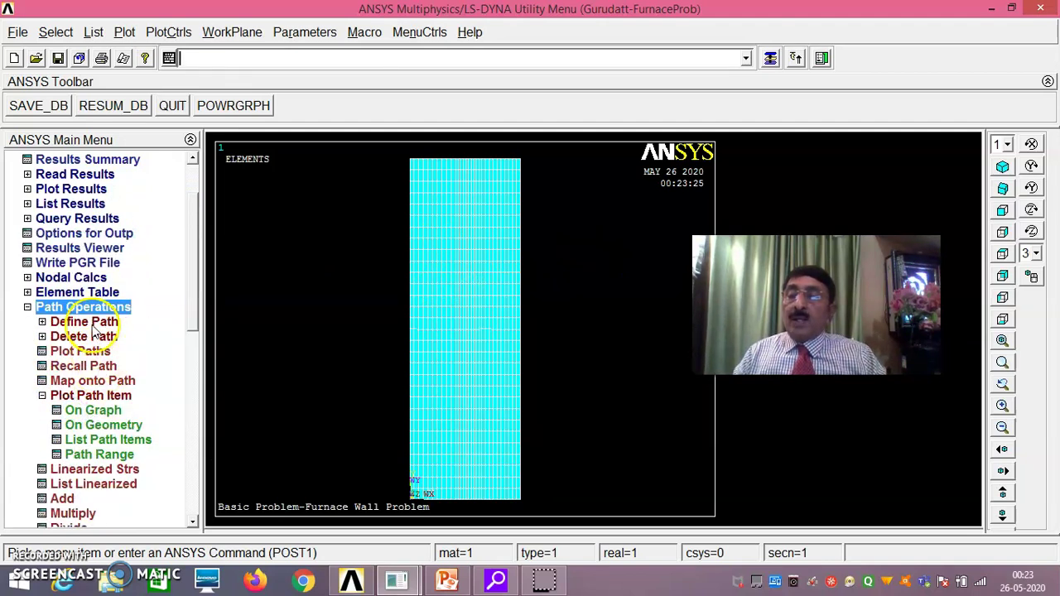
pyautogui.click(83, 322)
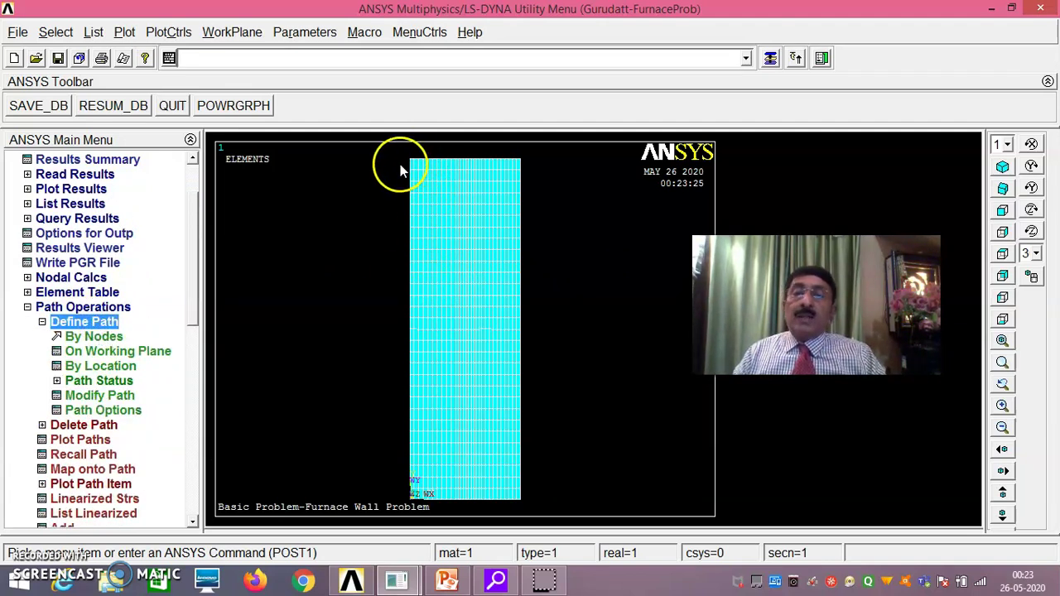
pyautogui.click(108, 338)
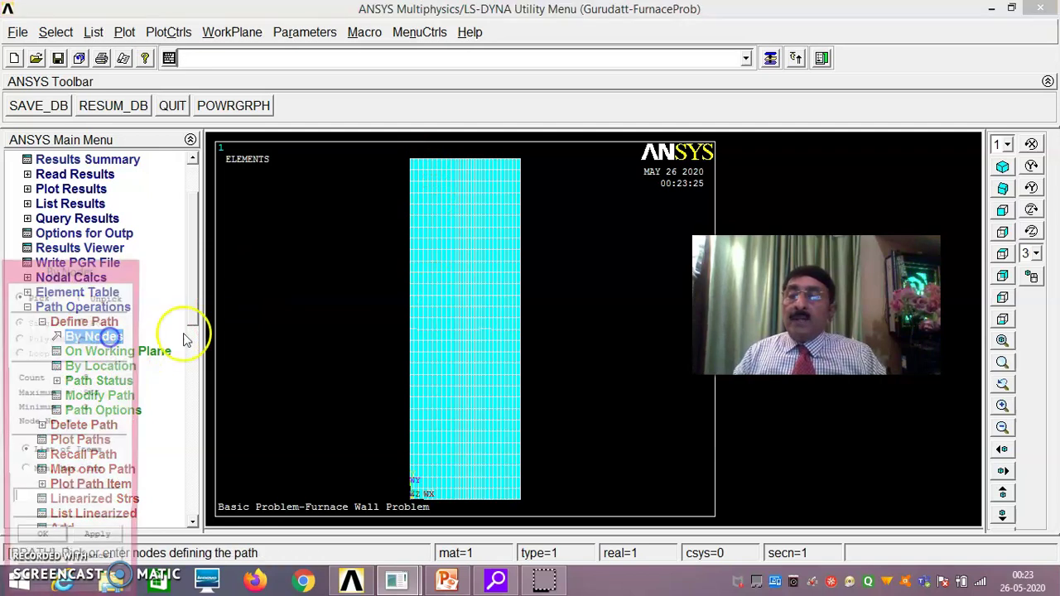
pyautogui.click(407, 159)
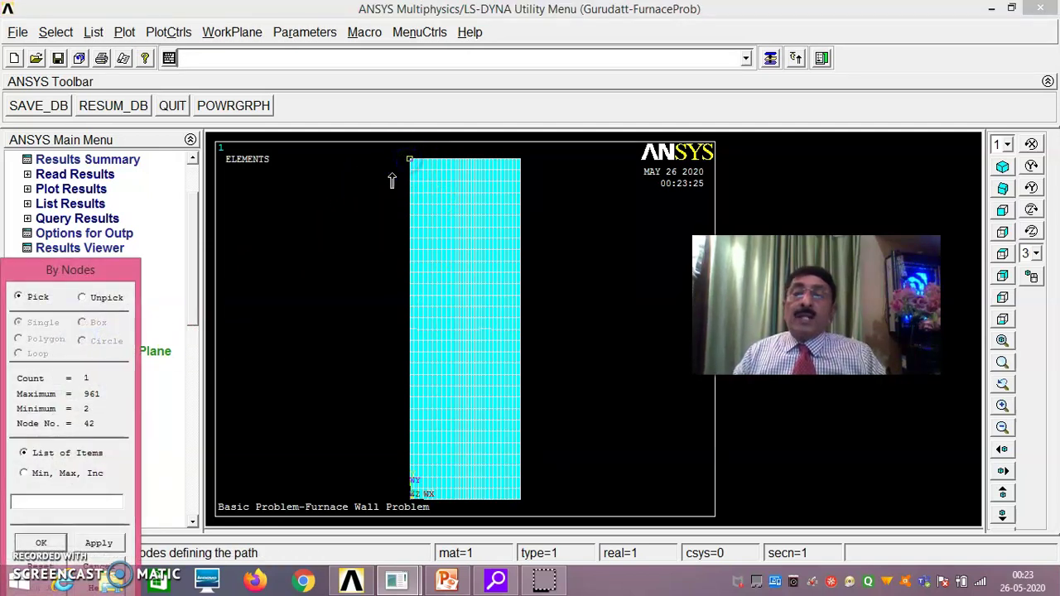
pyautogui.click(520, 160)
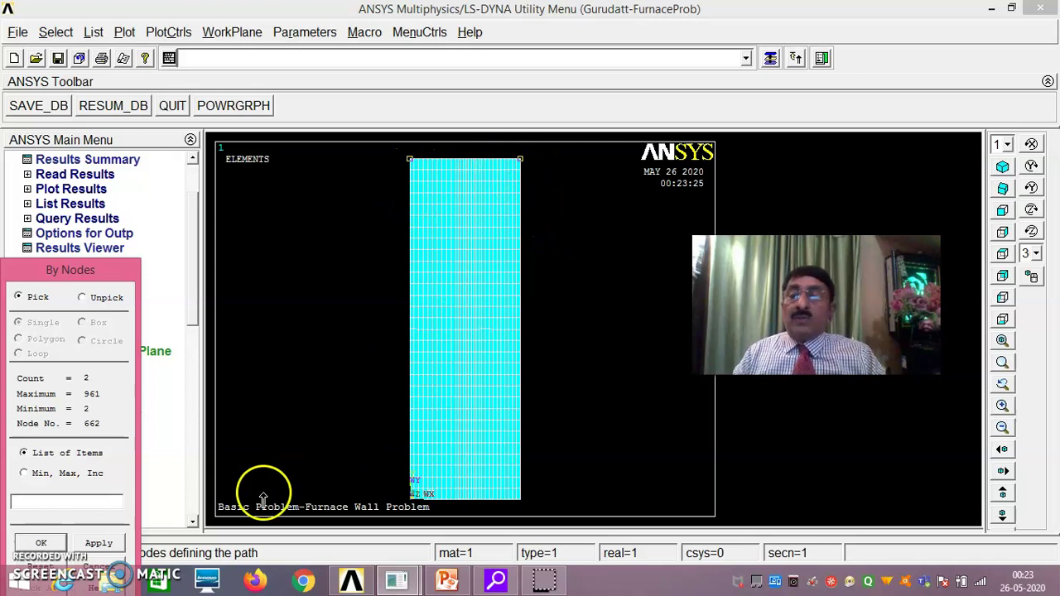
pyautogui.click(52, 544)
# Name the path bg1 with 30 data sets and 20 divisions, create it, and close its status listing.
pyautogui.click(638, 260)
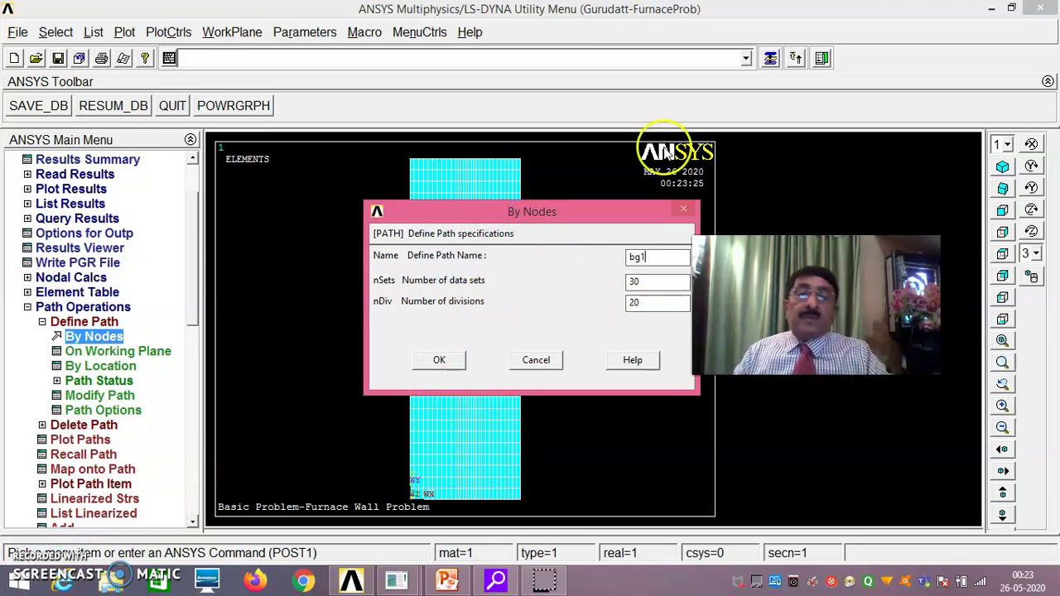
pyautogui.click(447, 361)
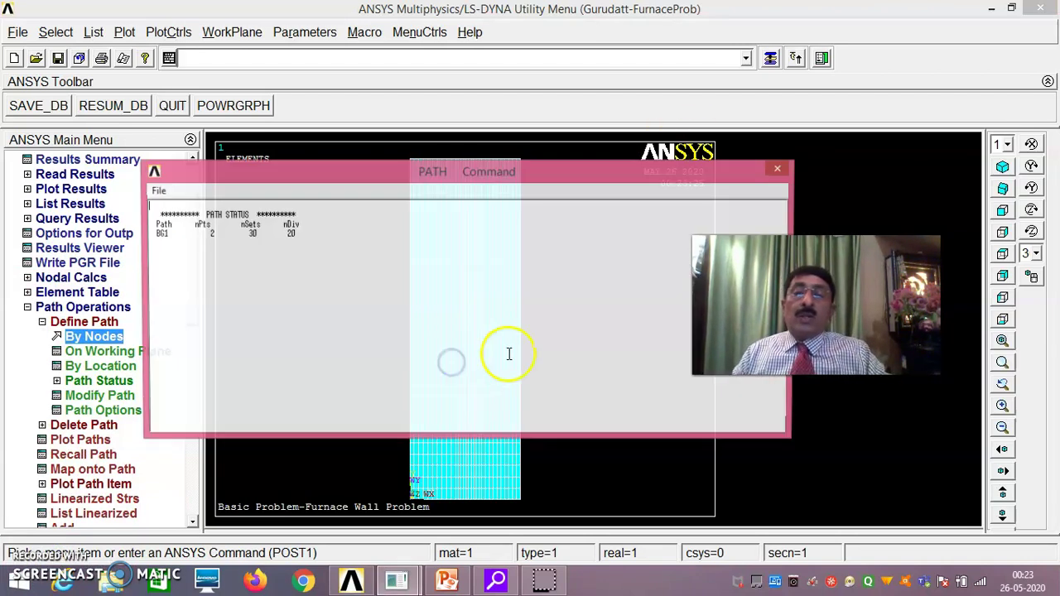
pyautogui.click(158, 192)
pyautogui.click(178, 260)
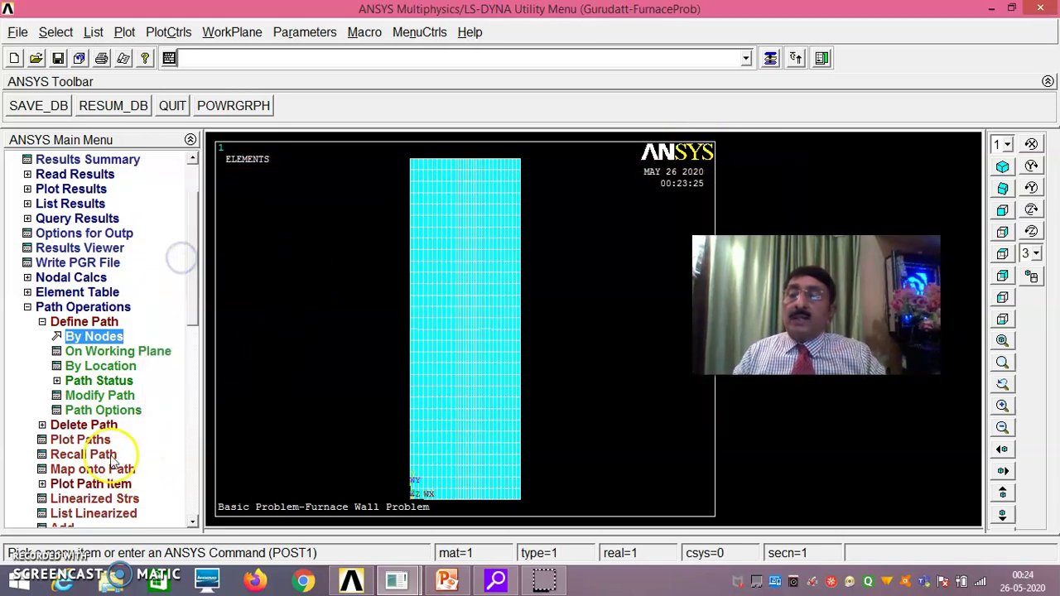
# Map the DOF solution item Temperature TEMP onto the path, averaging results across elements.
pyautogui.moveTo(191, 315); pyautogui.dragTo(189, 341)
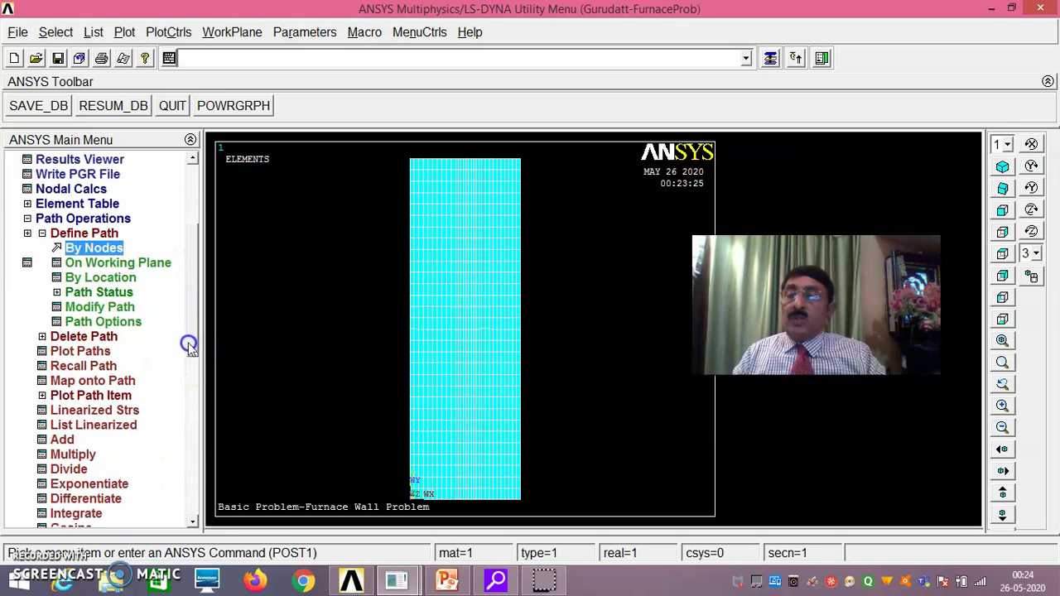
pyautogui.click(105, 384)
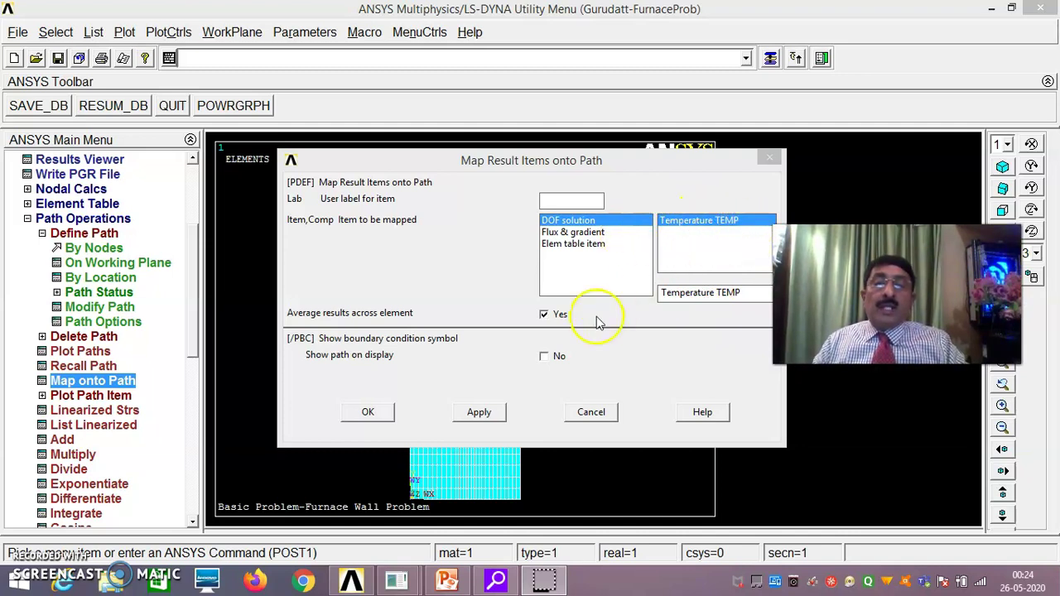
pyautogui.click(367, 412)
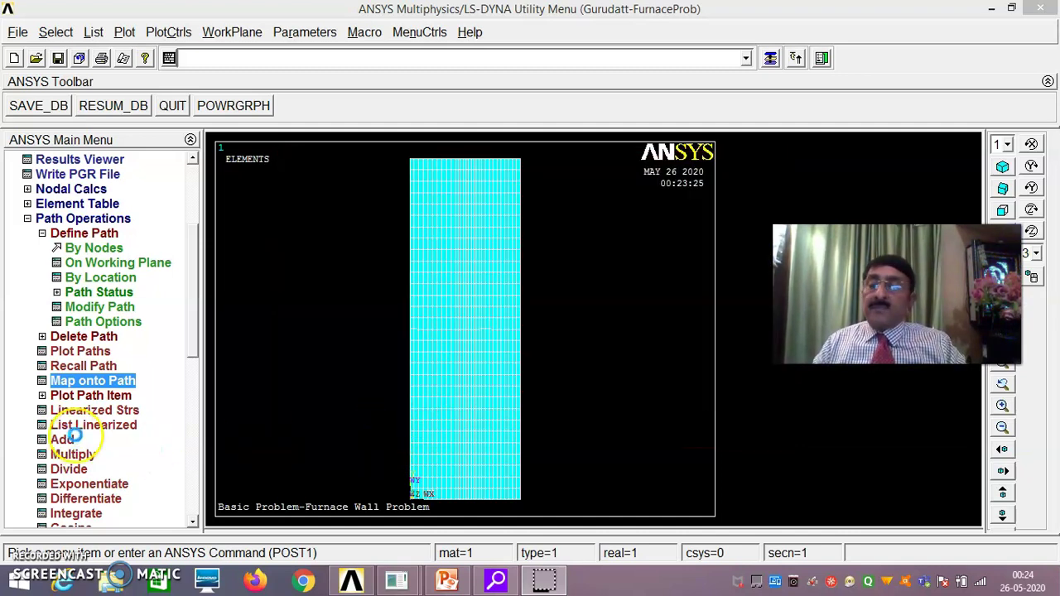
# Plot the TEMP path item on a graph along the wall path.
pyautogui.click(98, 397)
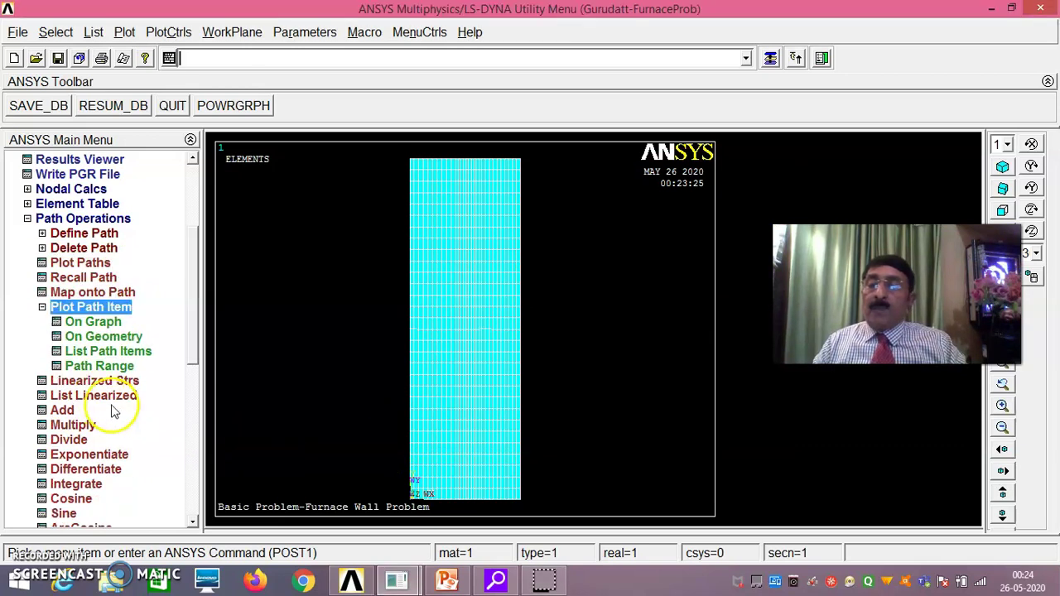
pyautogui.click(93, 322)
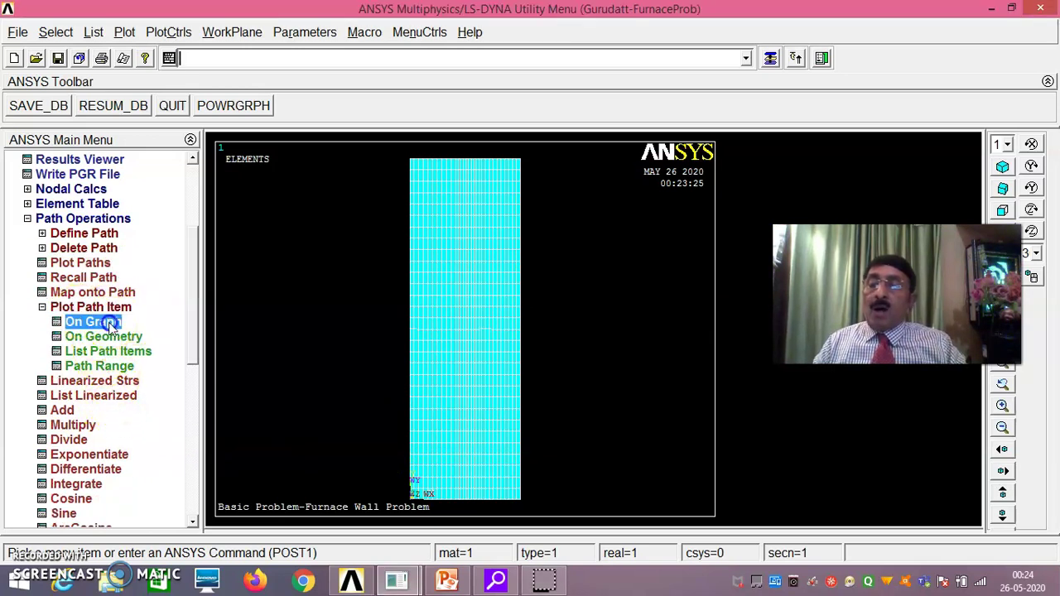
pyautogui.click(644, 306)
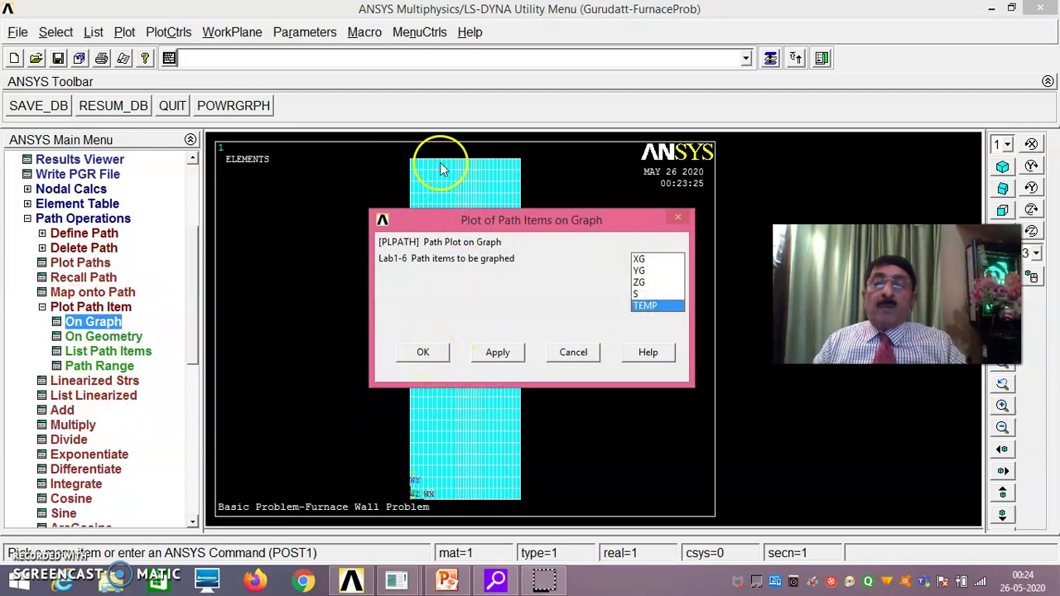
pyautogui.click(423, 352)
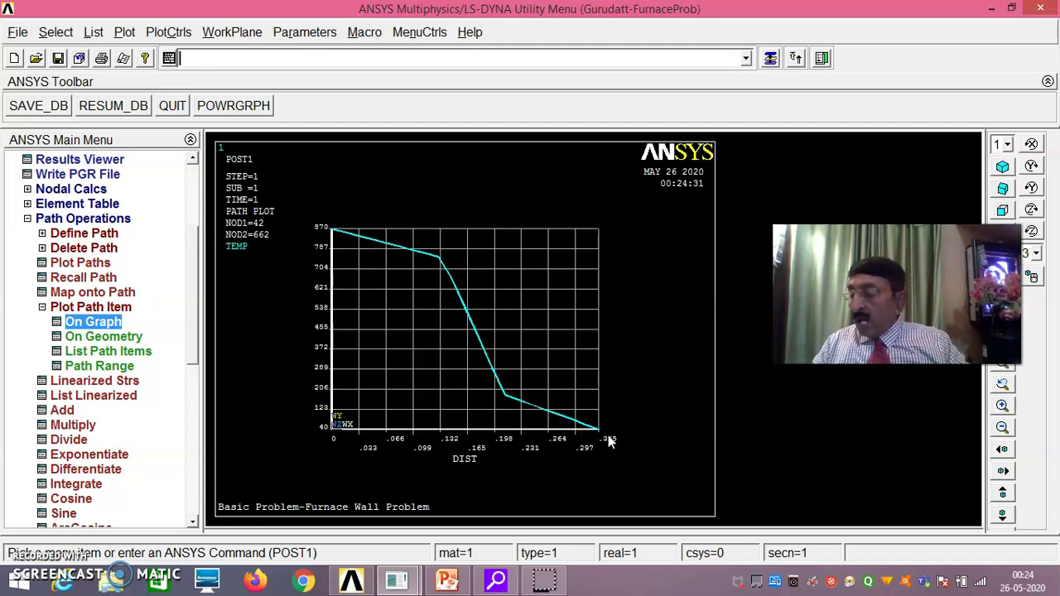
pyautogui.click(368, 383)
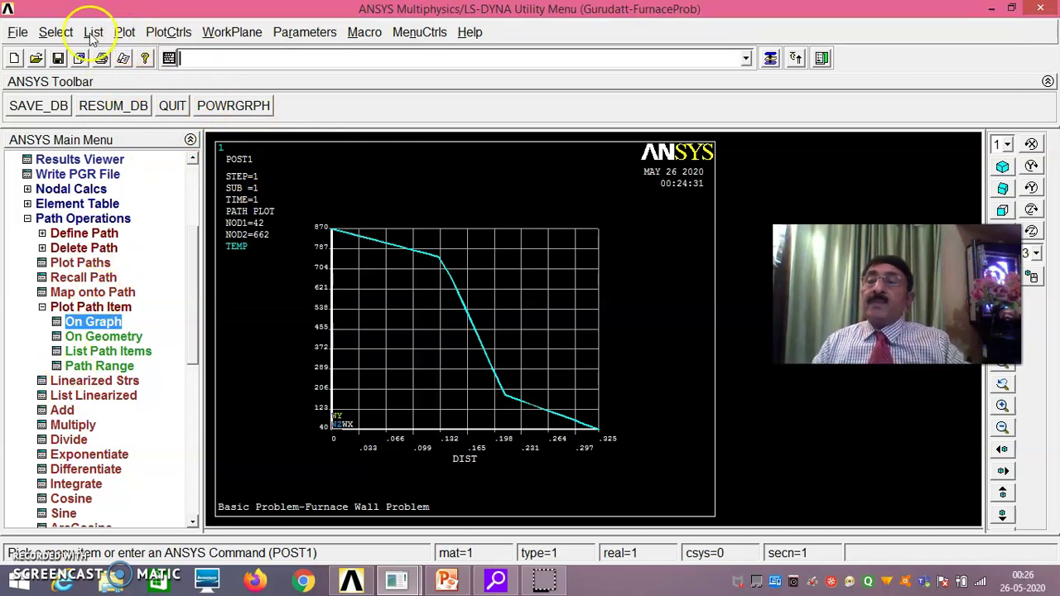
# Switch the display from the temperature graph back to the element plot.
pyautogui.click(124, 32)
pyautogui.click(152, 193)
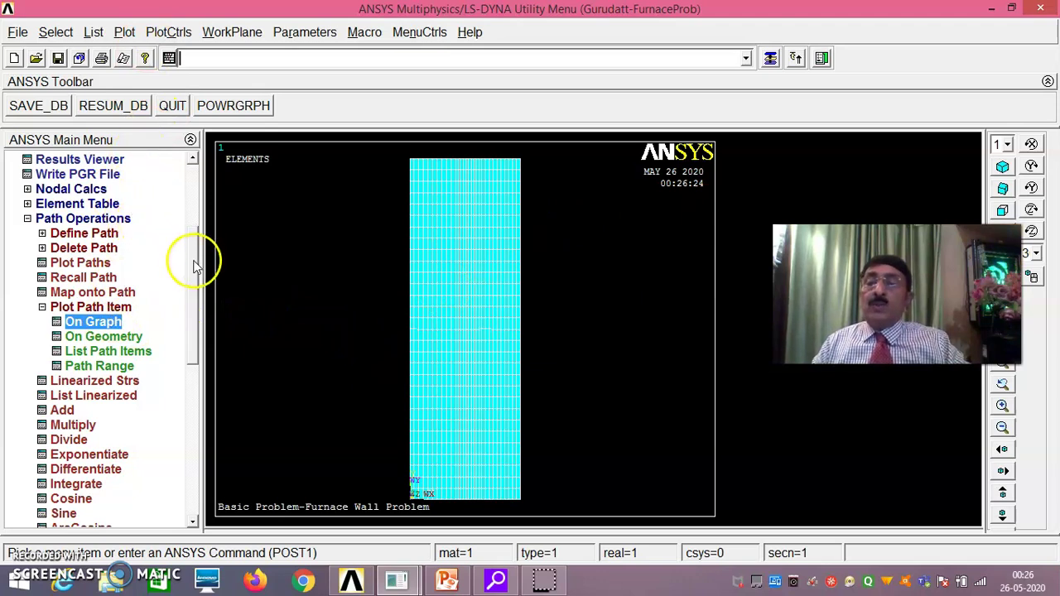
pyautogui.scroll(-1, 193, 265)
# List the properties of all materials, review their conductivities, and close the listing.
pyautogui.click(93, 32)
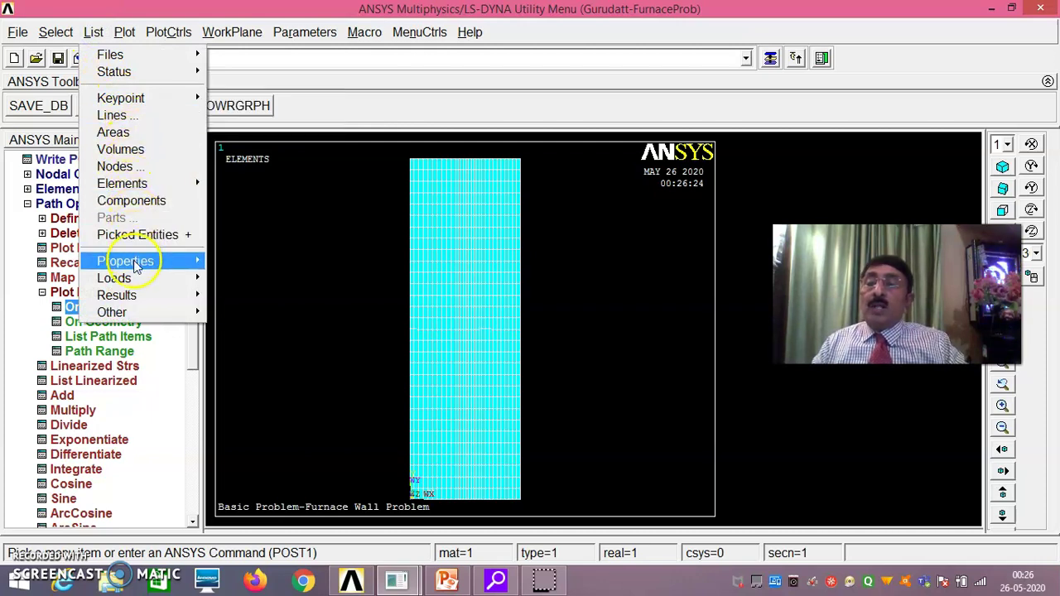
pyautogui.moveTo(136, 263)
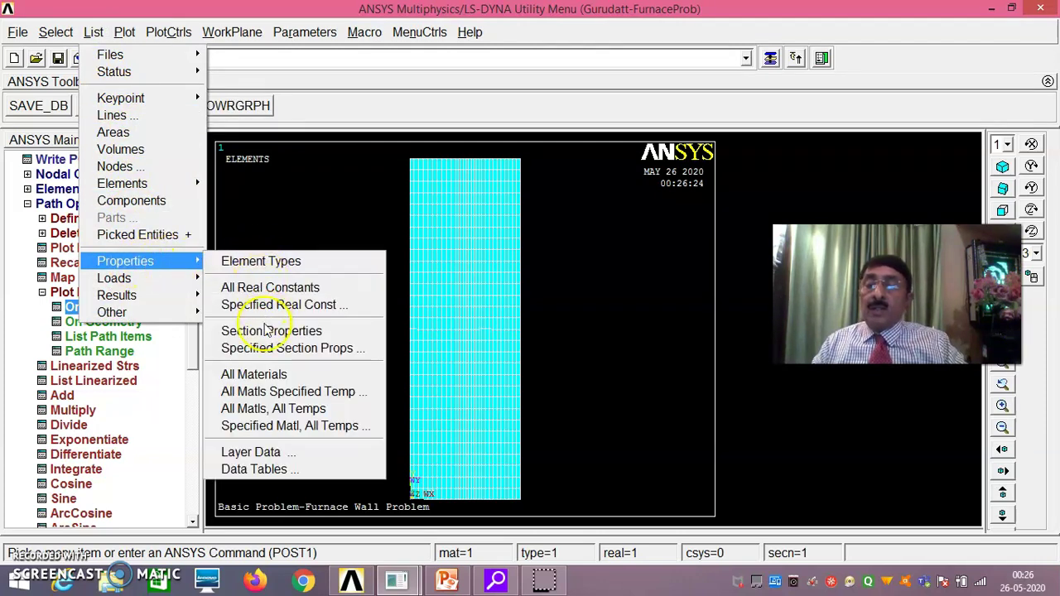
pyautogui.click(265, 378)
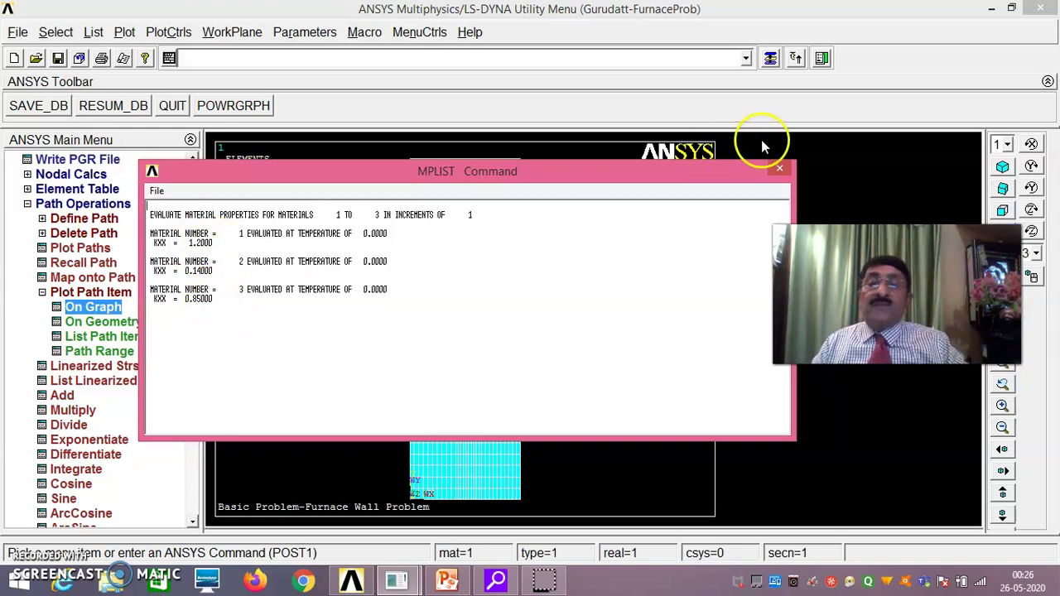
pyautogui.click(779, 168)
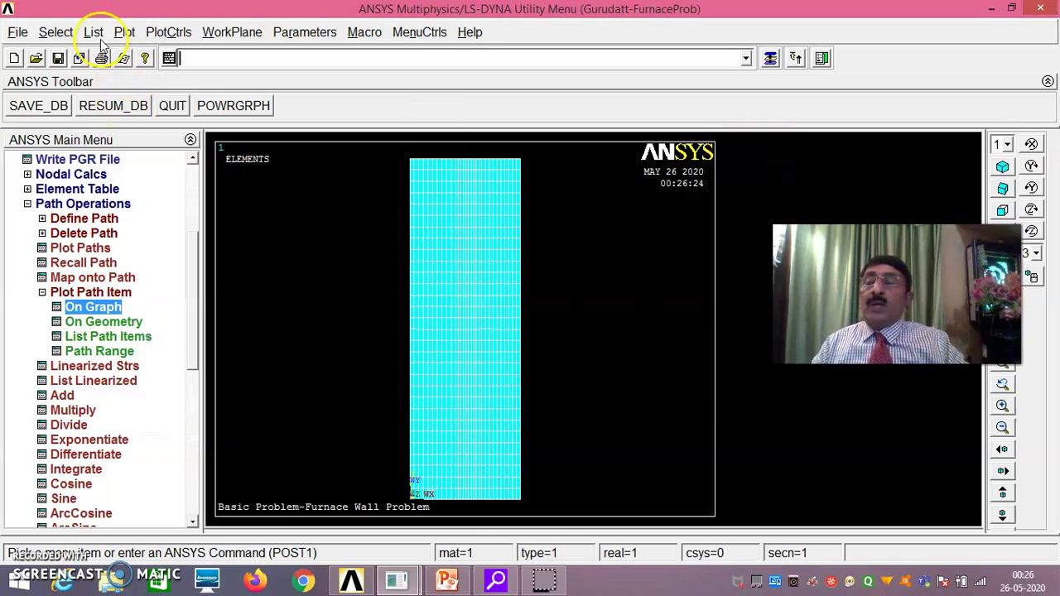
# List the solid model loads and move the listing aside so the mesh is uncovered.
pyautogui.click(94, 33)
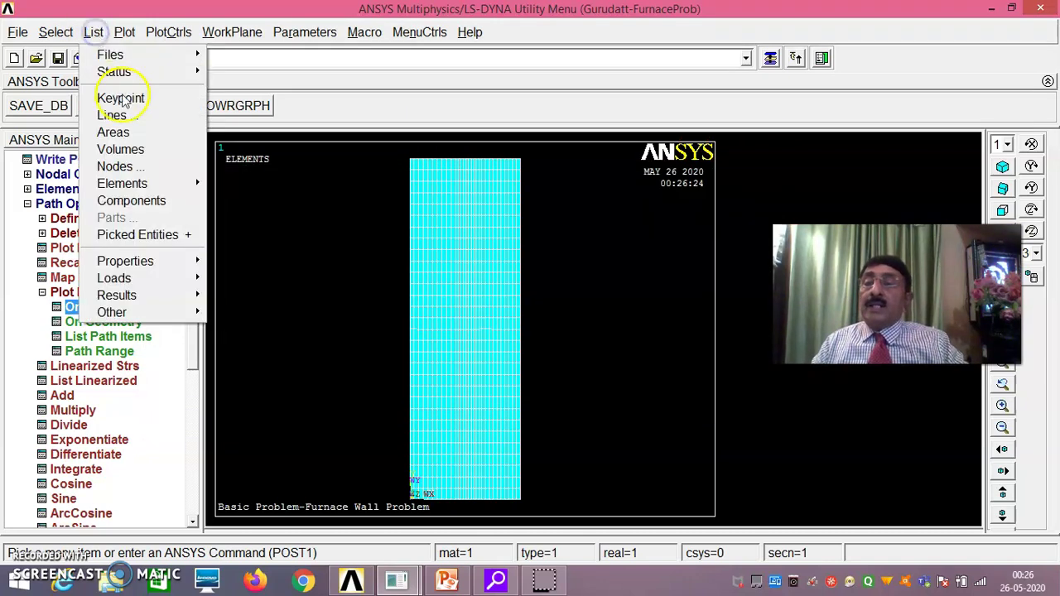
pyautogui.moveTo(149, 277)
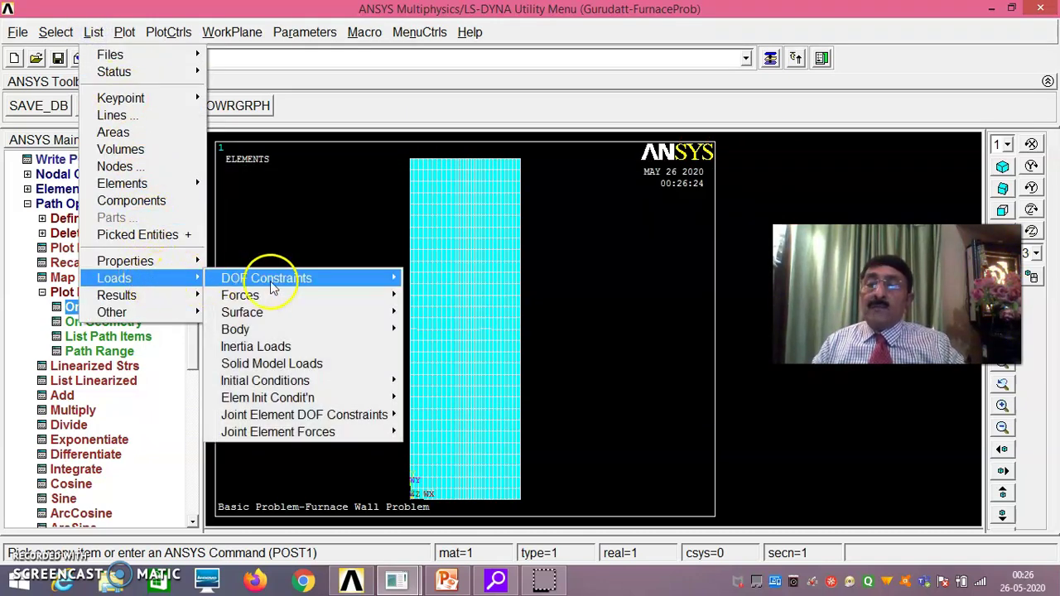
pyautogui.click(272, 365)
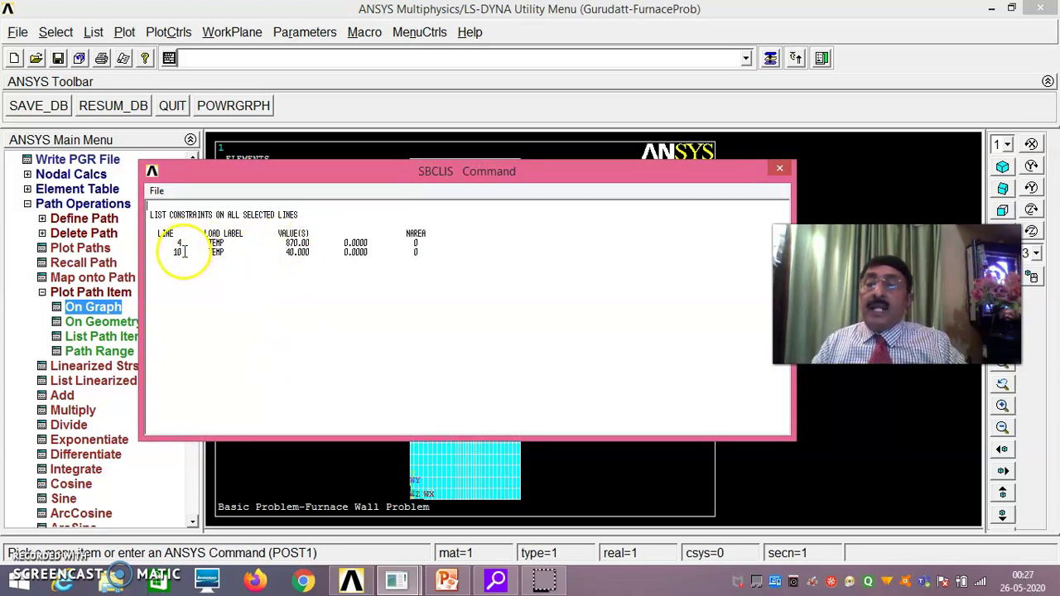
pyautogui.moveTo(401, 172); pyautogui.dragTo(835, 161)
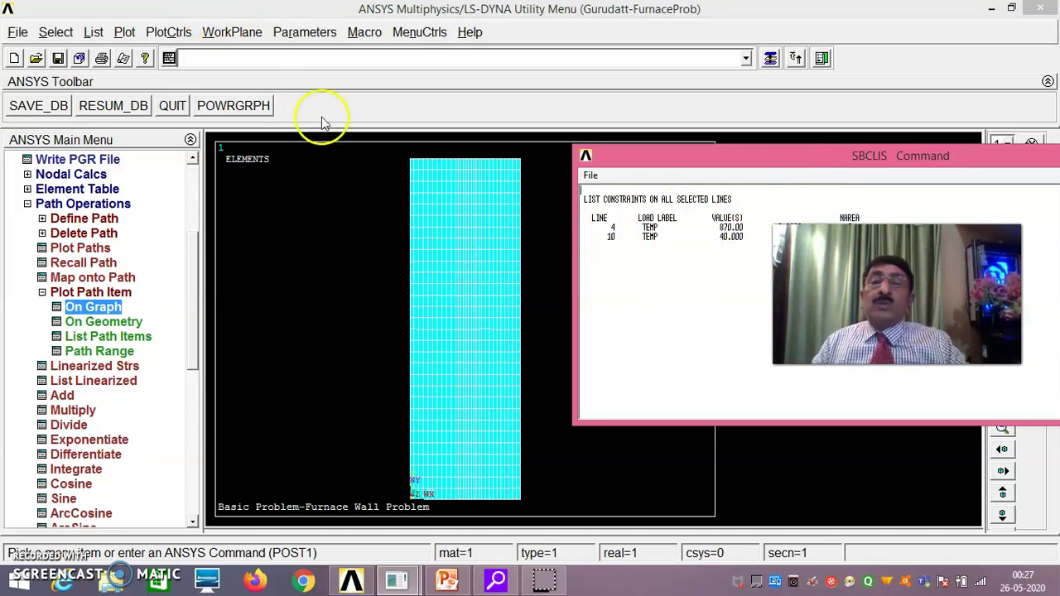
# Turn on line numbers in the plot numbering controls, with numbering shown as colors and numbers.
pyautogui.click(169, 32)
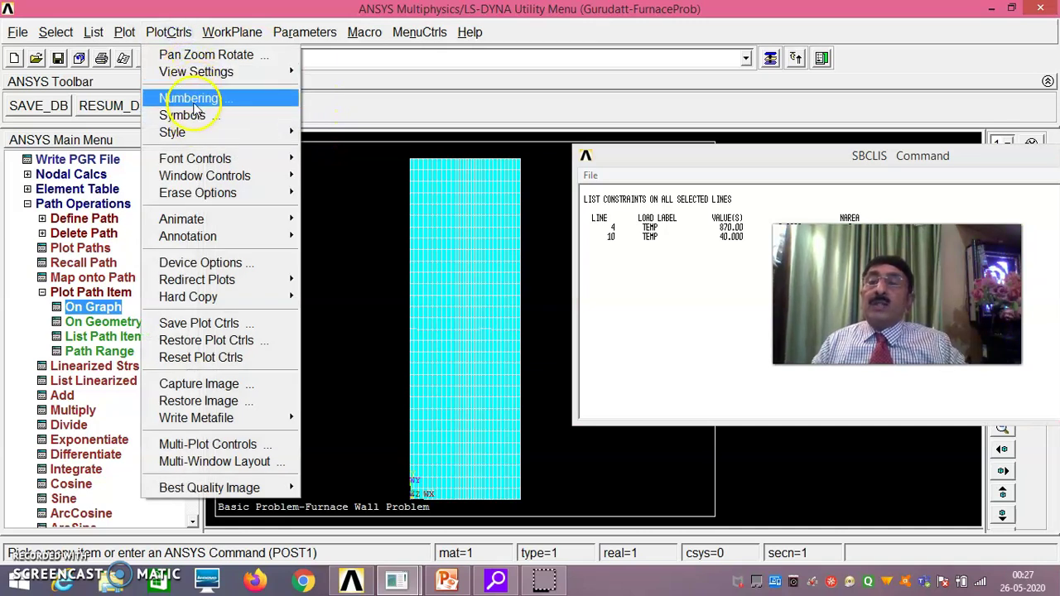
pyautogui.click(191, 98)
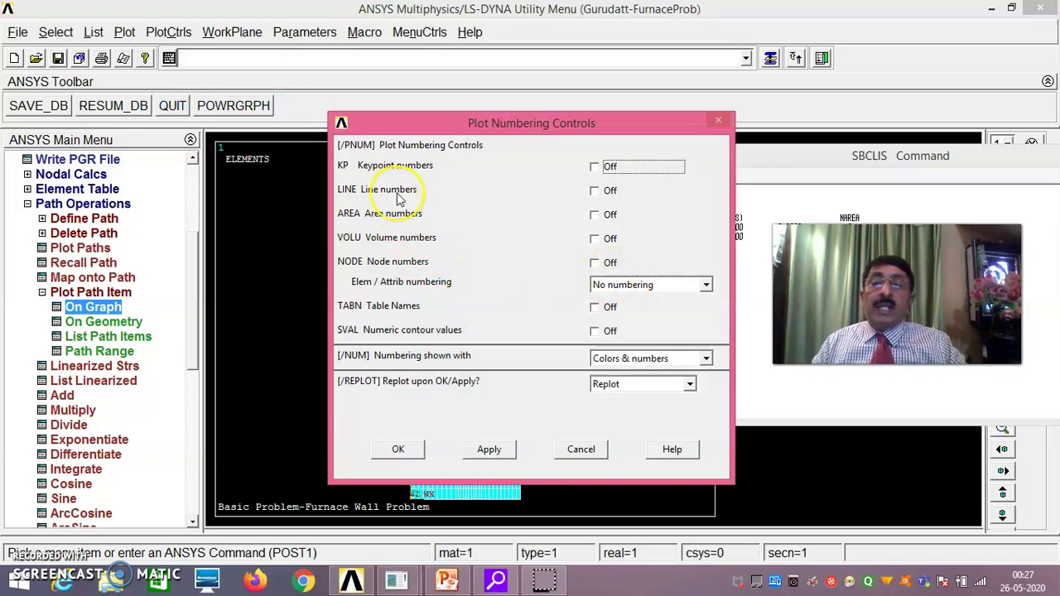
pyautogui.click(596, 191)
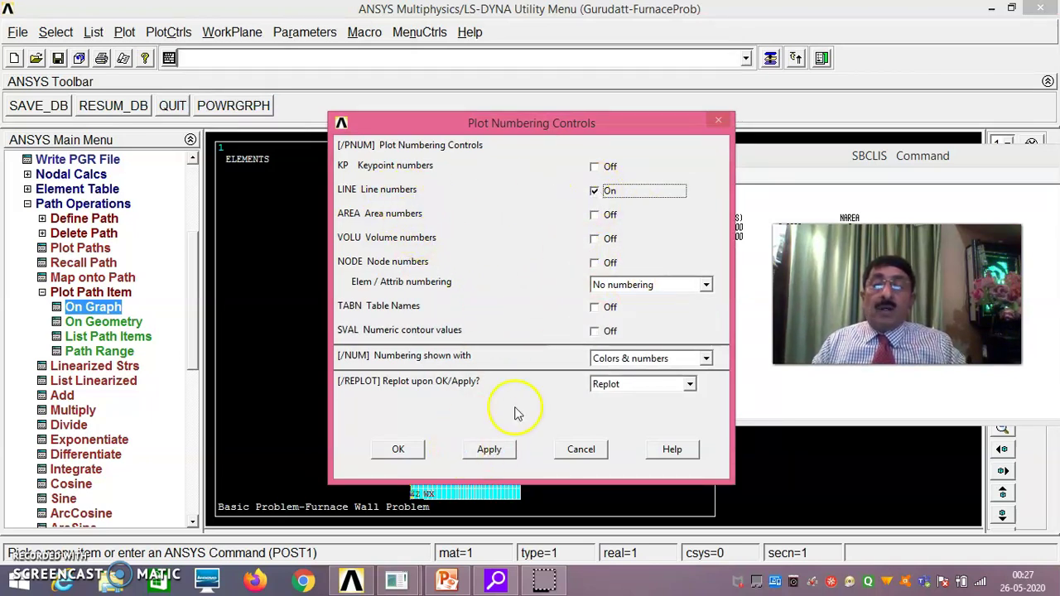
pyautogui.click(399, 449)
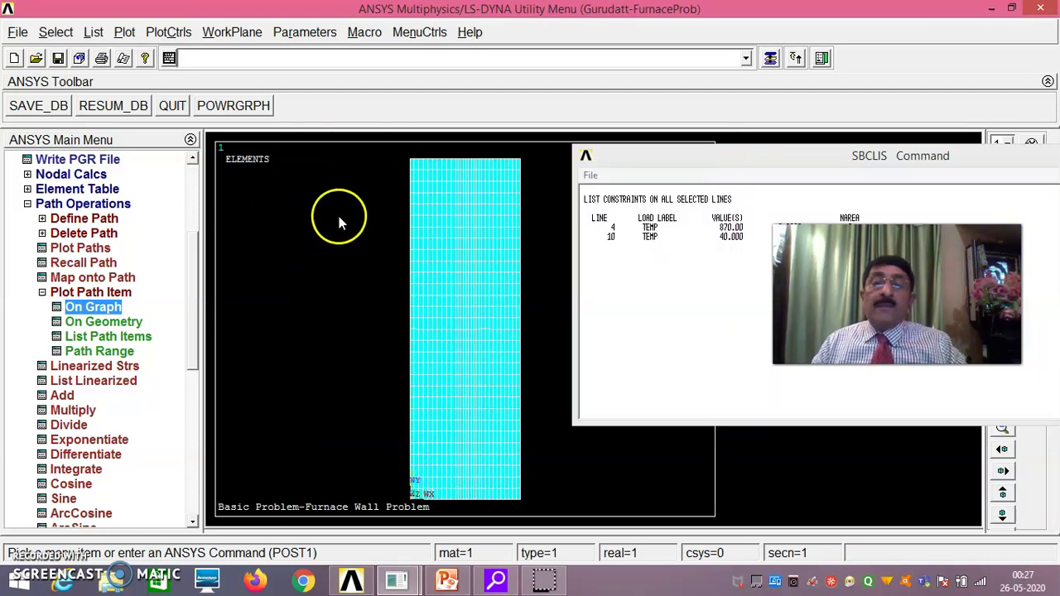
# Replot the view and display the multi-plot of all entities with their line labels.
pyautogui.rightClick(324, 193)
pyautogui.click(352, 256)
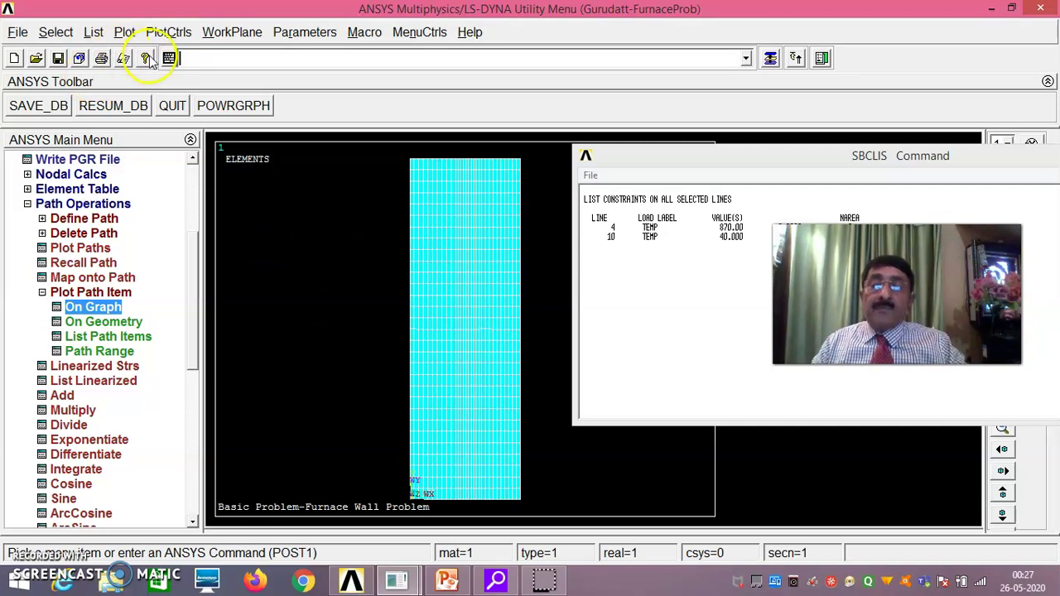
pyautogui.click(124, 32)
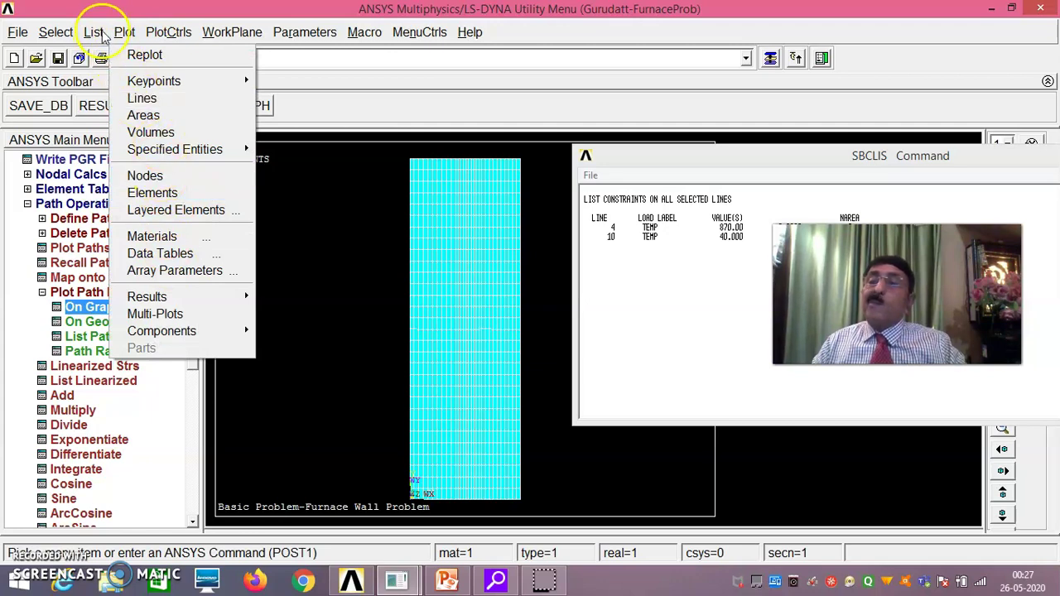
pyautogui.click(168, 315)
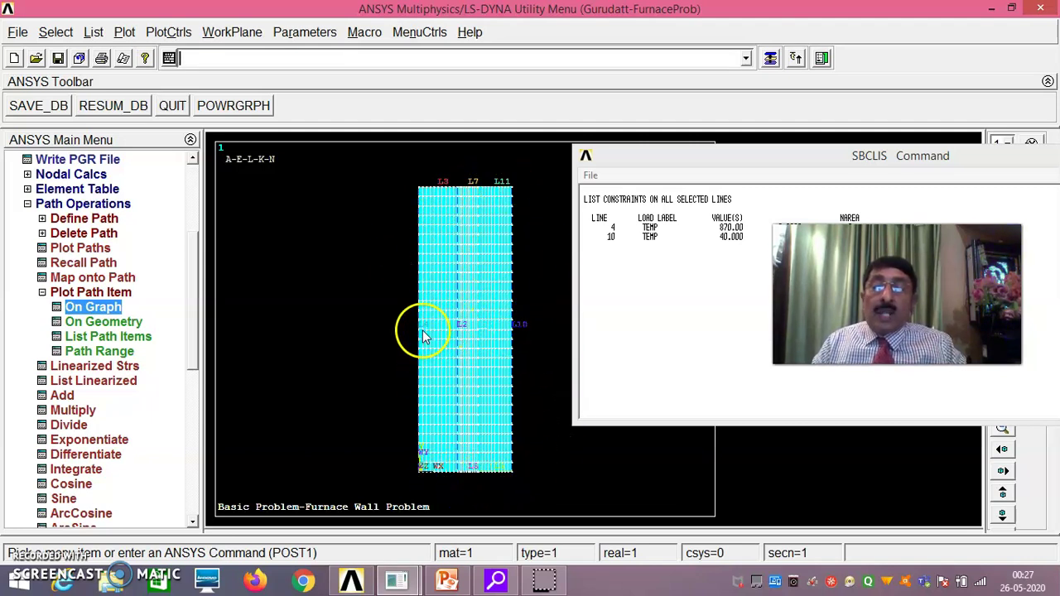
# Move the line constraint listing clear of the mesh and zoom in on line L4 at the wall's left edge.
pyautogui.click(870, 157)
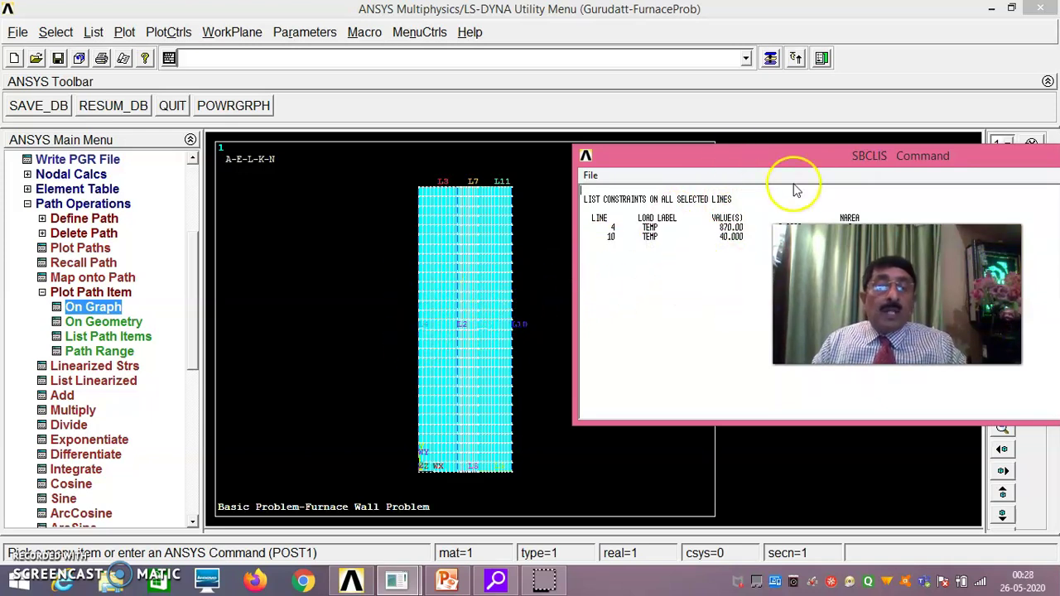
pyautogui.moveTo(798, 159); pyautogui.dragTo(646, 12)
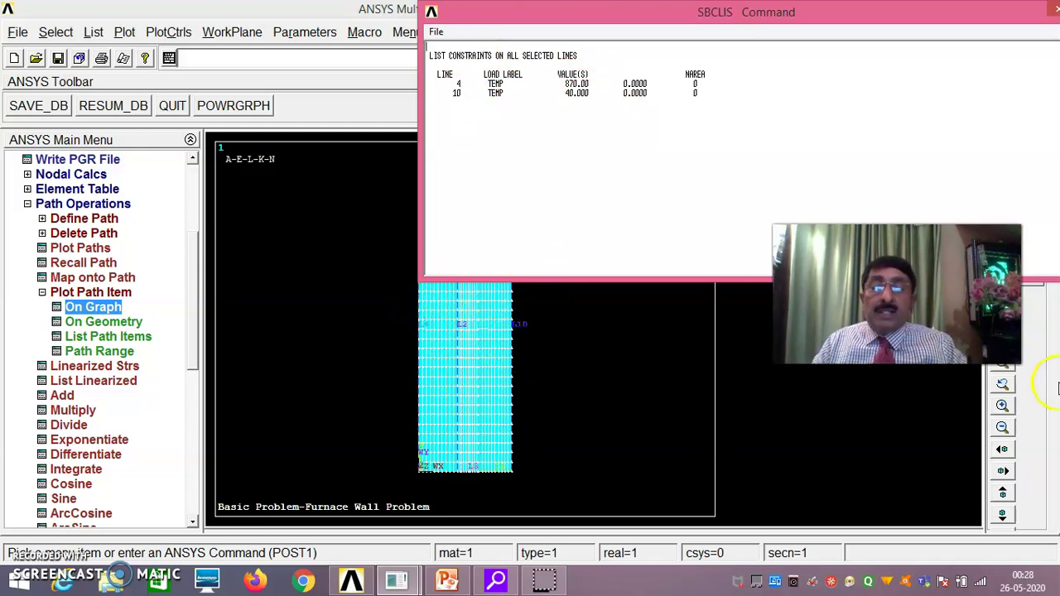
pyautogui.moveTo(932, 10); pyautogui.dragTo(525, 17)
pyautogui.moveTo(915, 300); pyautogui.dragTo(867, 210)
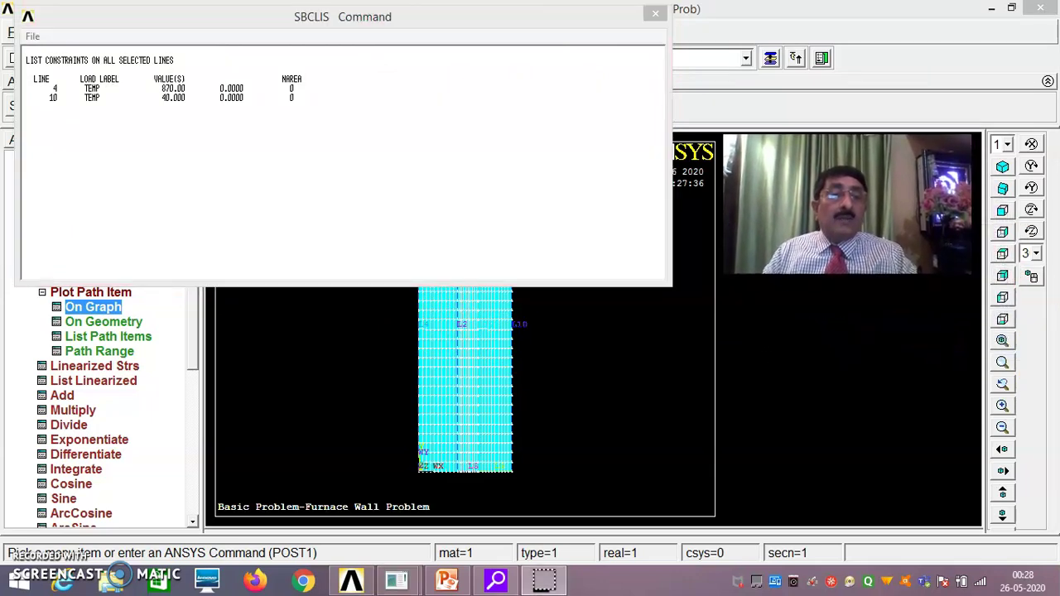
pyautogui.click(1004, 367)
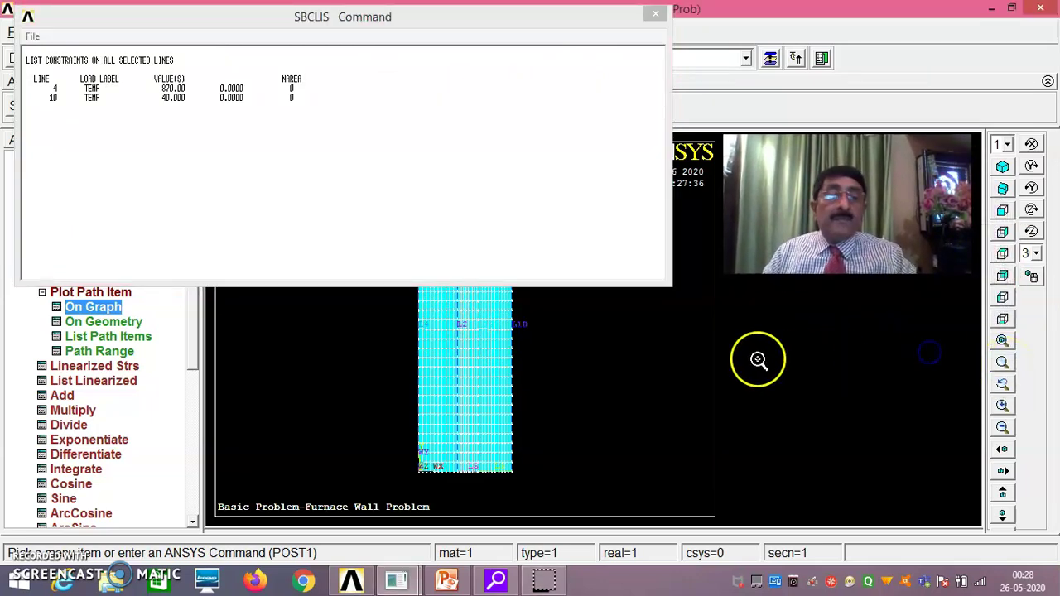
pyautogui.click(423, 329)
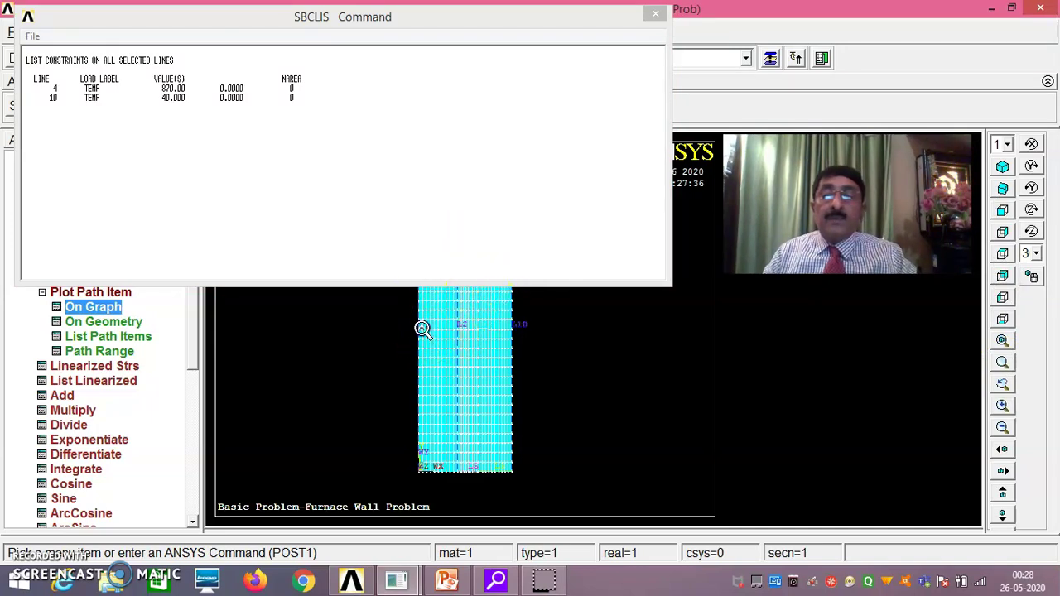
pyautogui.click(430, 306)
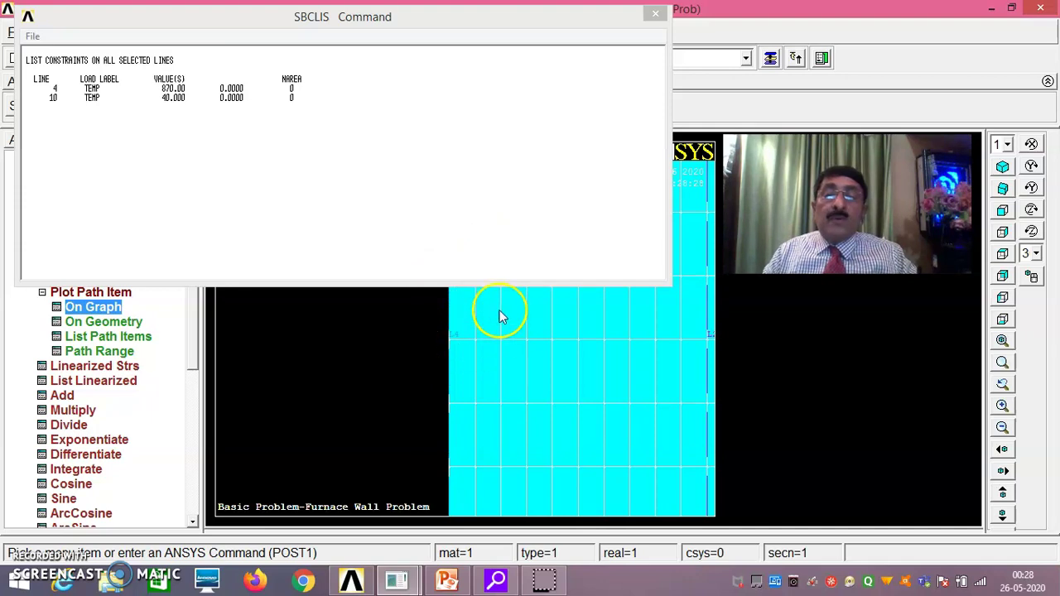
# Reposition the constraint listing to compare the temperature loads on lines 4 and 10 with the zoomed wall.
pyautogui.moveTo(547, 18); pyautogui.dragTo(1056, 217)
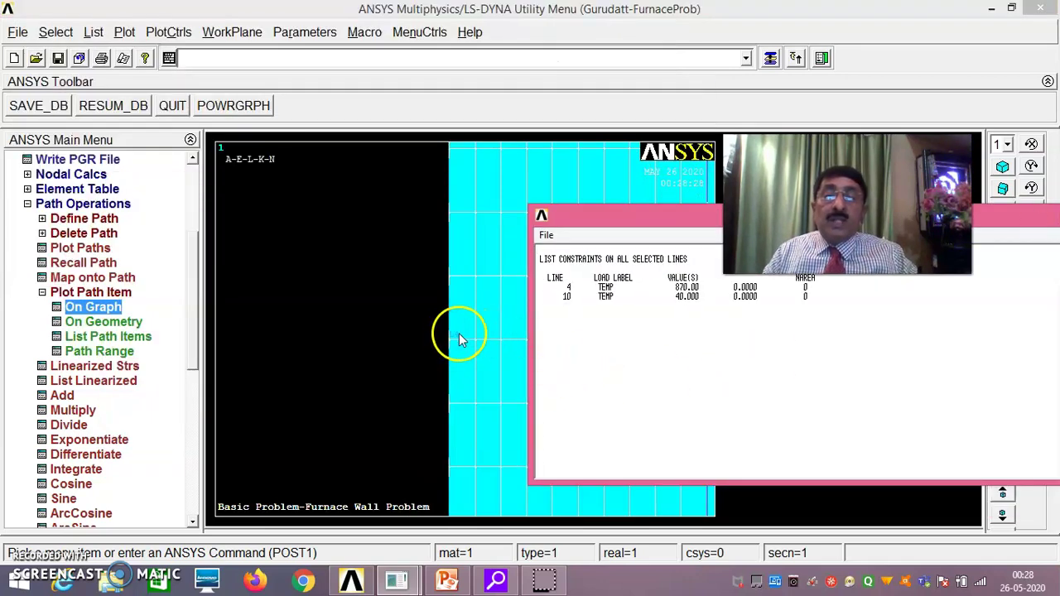
pyautogui.moveTo(670, 217); pyautogui.dragTo(512, 212)
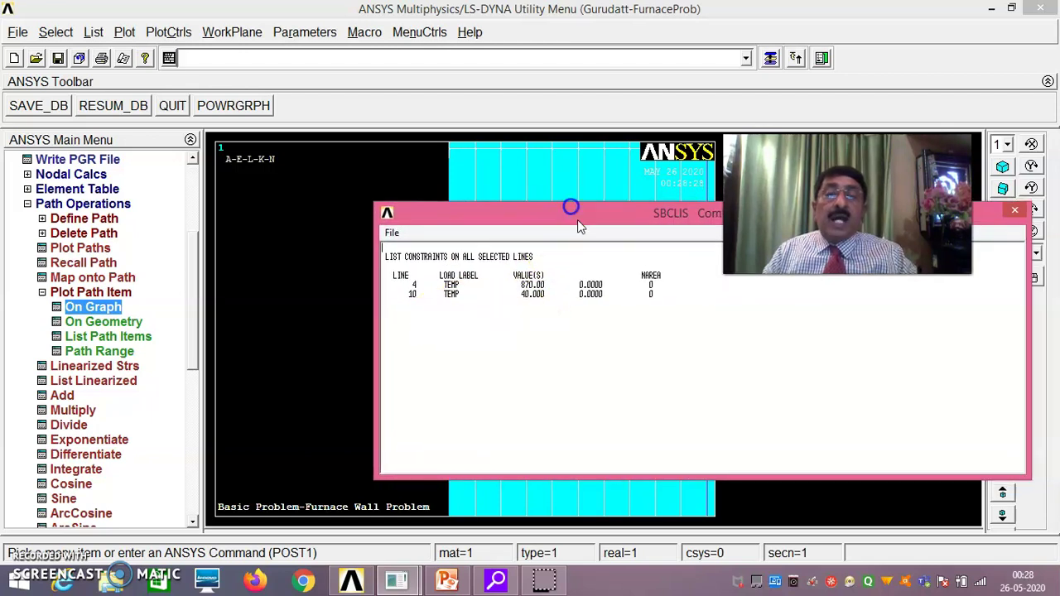
pyautogui.moveTo(577, 222); pyautogui.dragTo(417, 217)
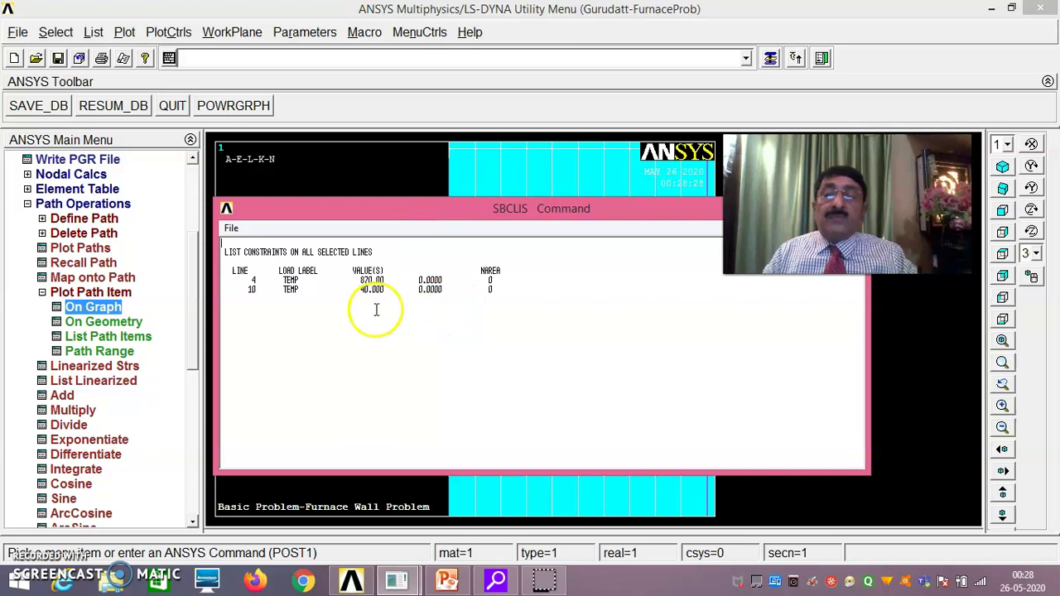
pyautogui.moveTo(682, 218); pyautogui.dragTo(583, 220)
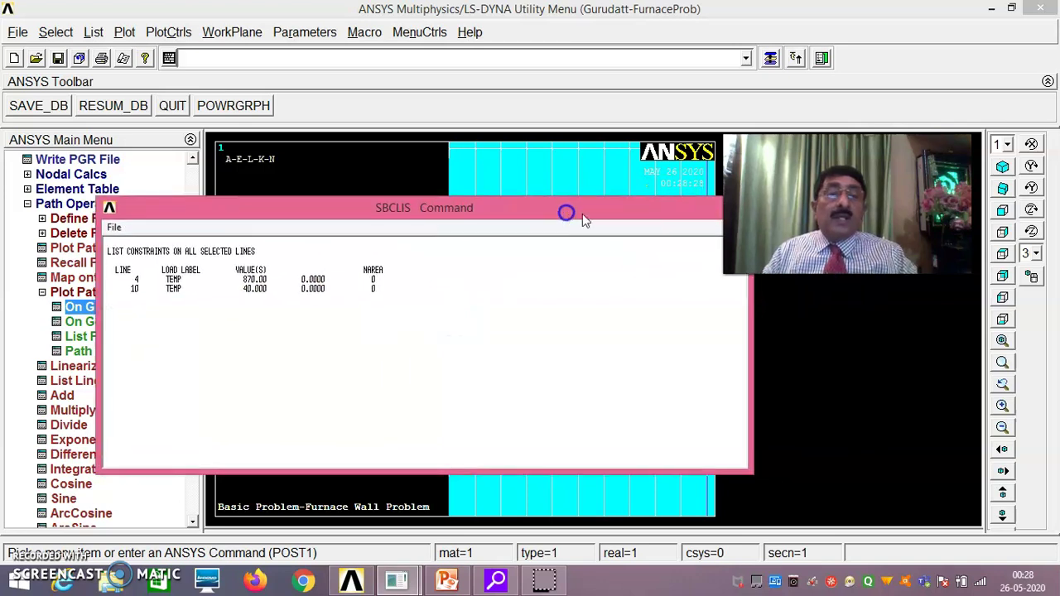
# Fit the whole wall model back into view and close the constraint listing.
pyautogui.click(1002, 340)
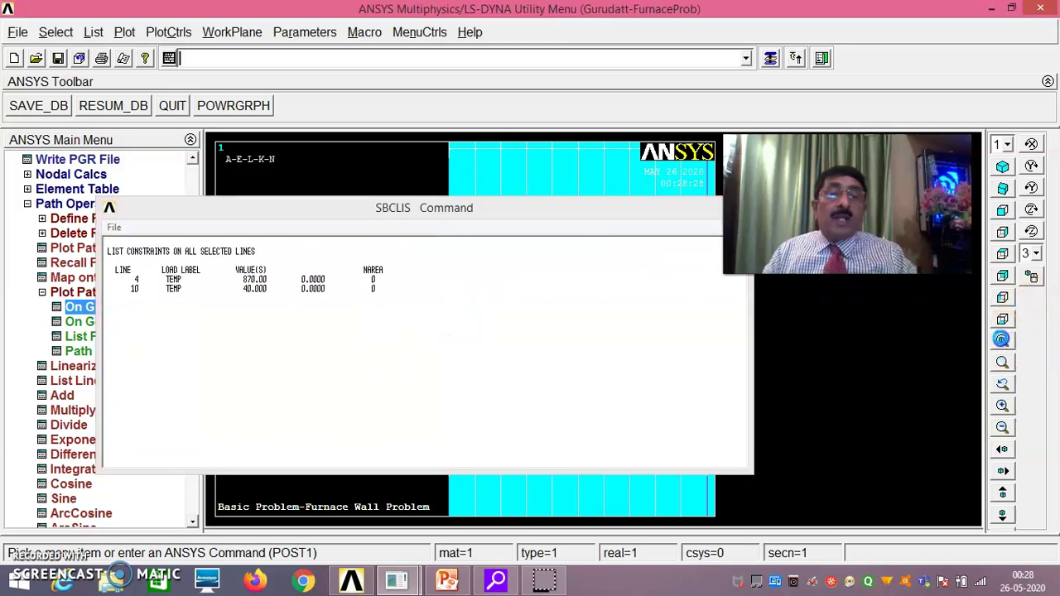
pyautogui.moveTo(605, 217); pyautogui.dragTo(613, 306)
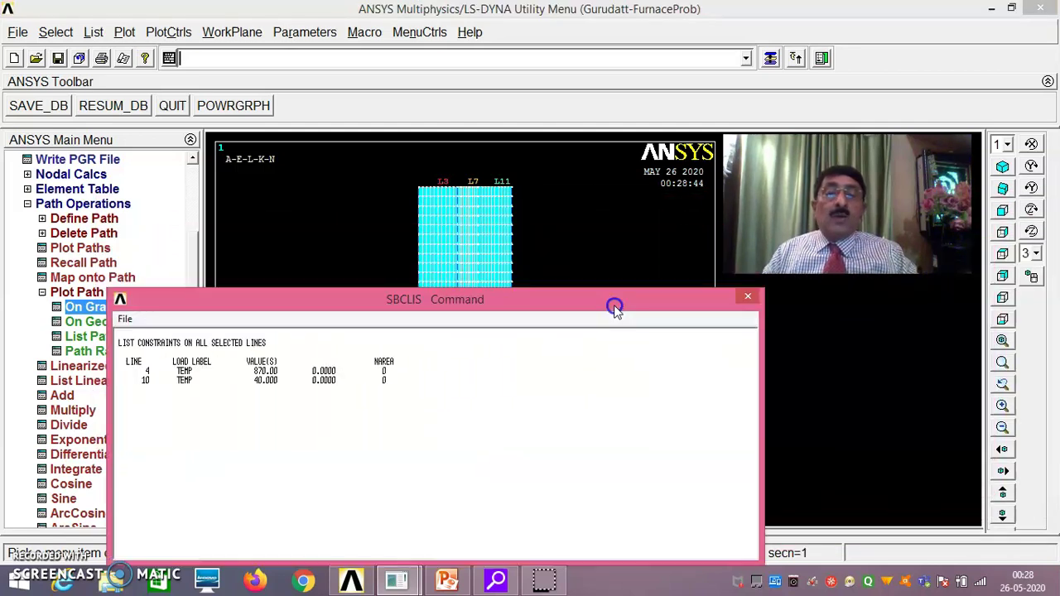
pyautogui.click(746, 300)
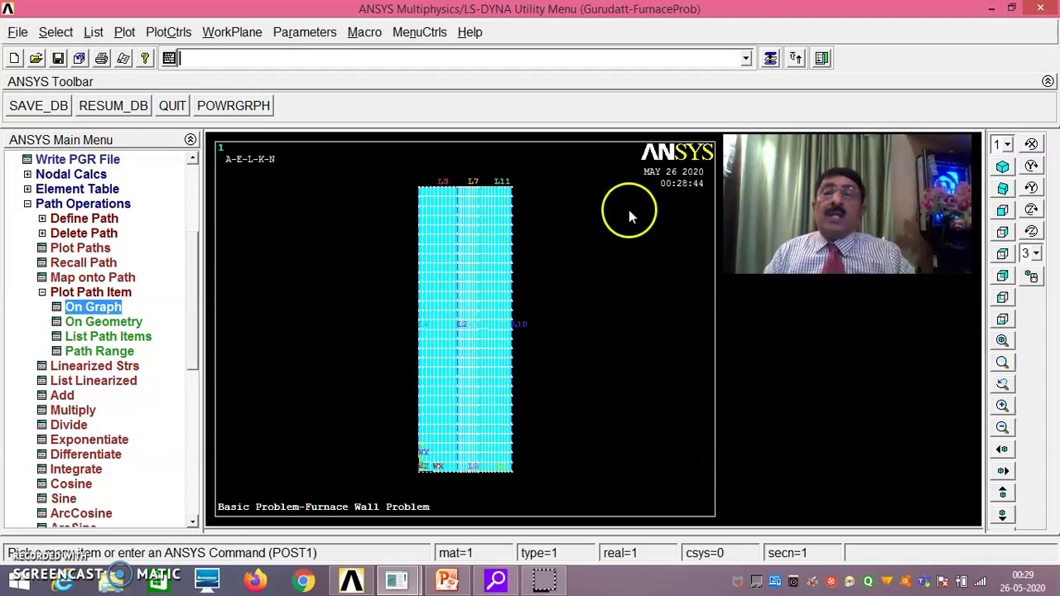
pyautogui.click(591, 187)
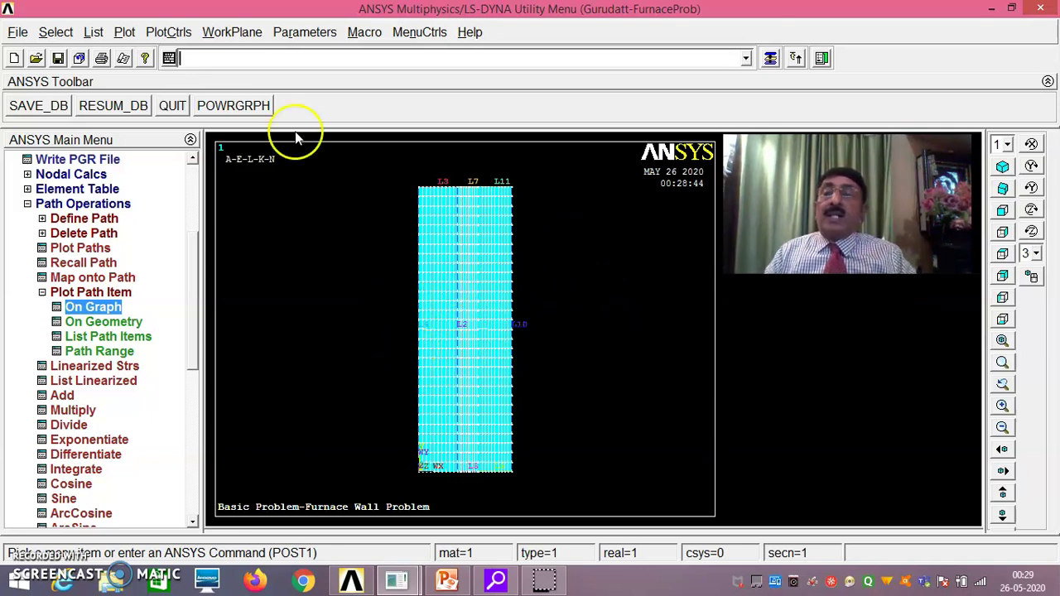
# Turn off line numbers in the plot numbering controls and redisplay the multi-plot of all entities.
pyautogui.click(165, 33)
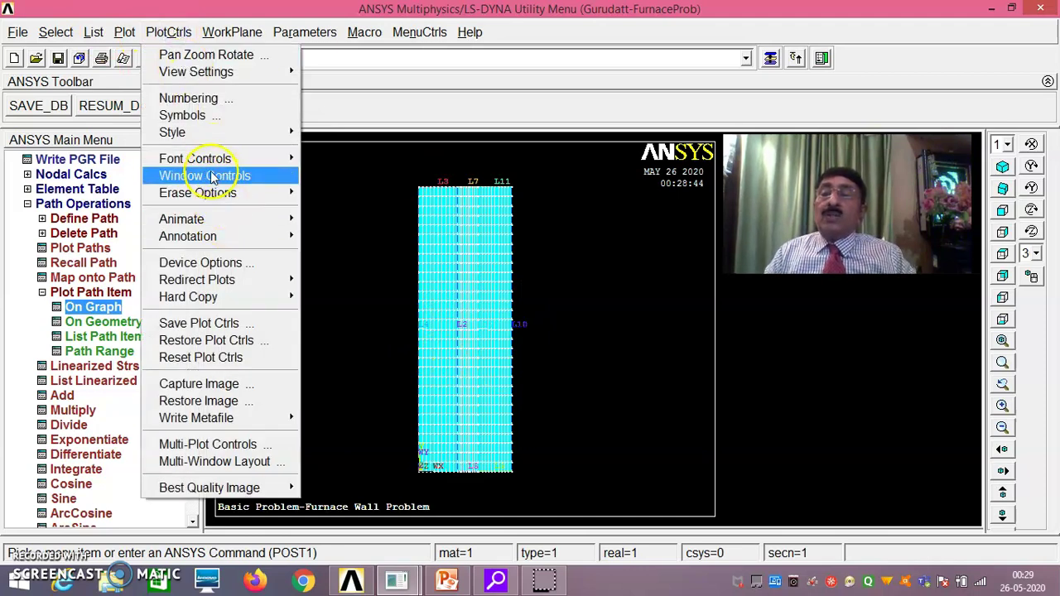
pyautogui.click(211, 99)
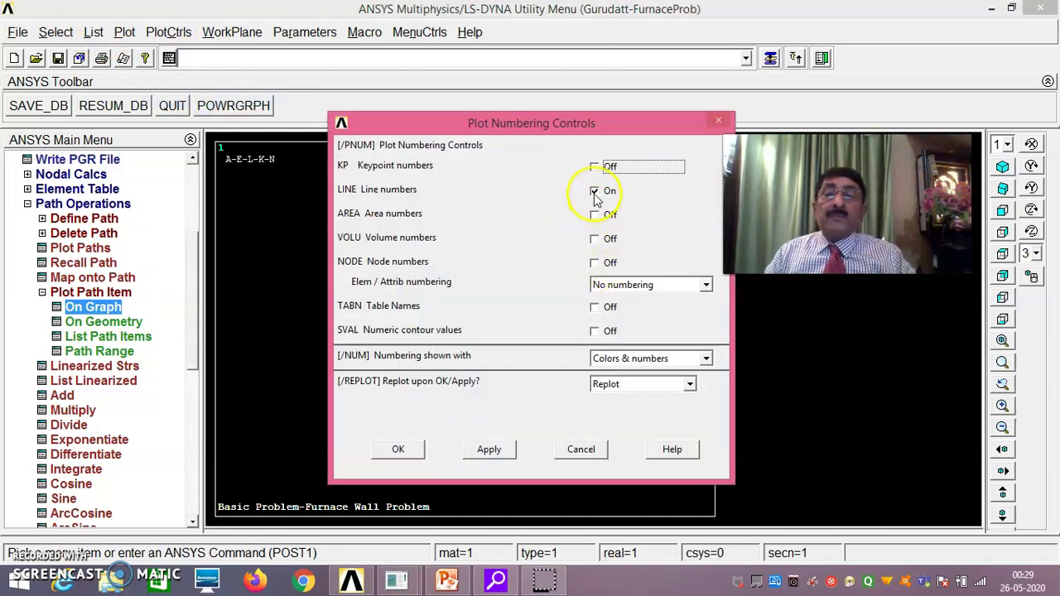
pyautogui.click(594, 192)
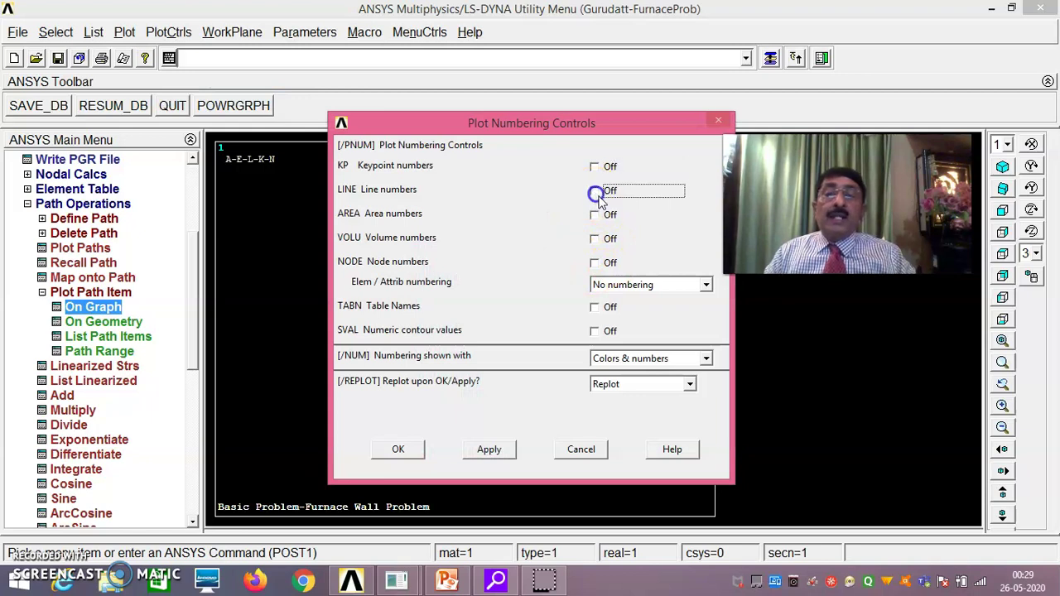
pyautogui.click(401, 450)
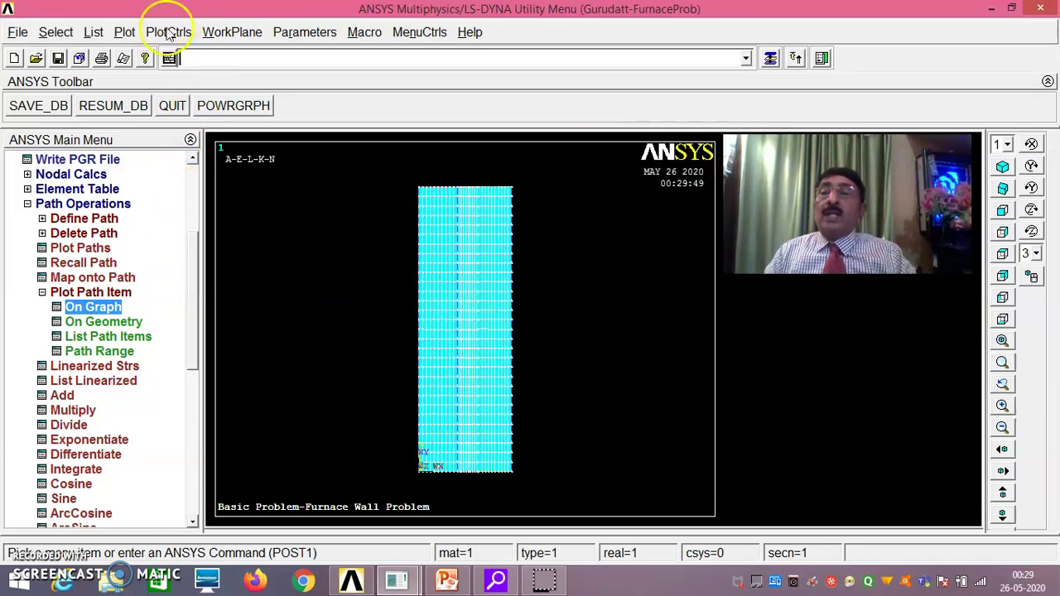
pyautogui.click(125, 33)
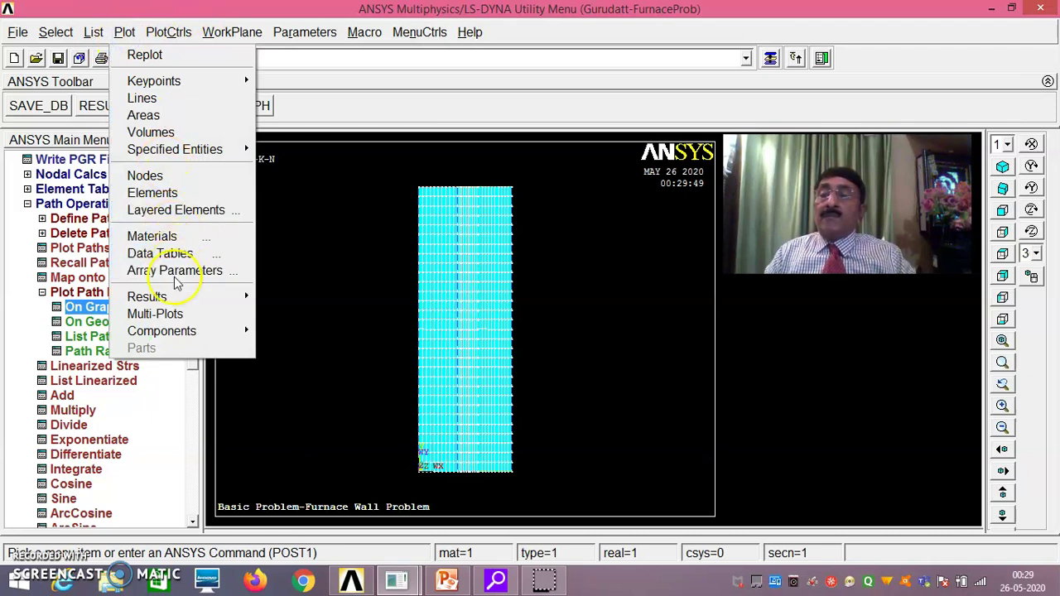
pyautogui.click(170, 313)
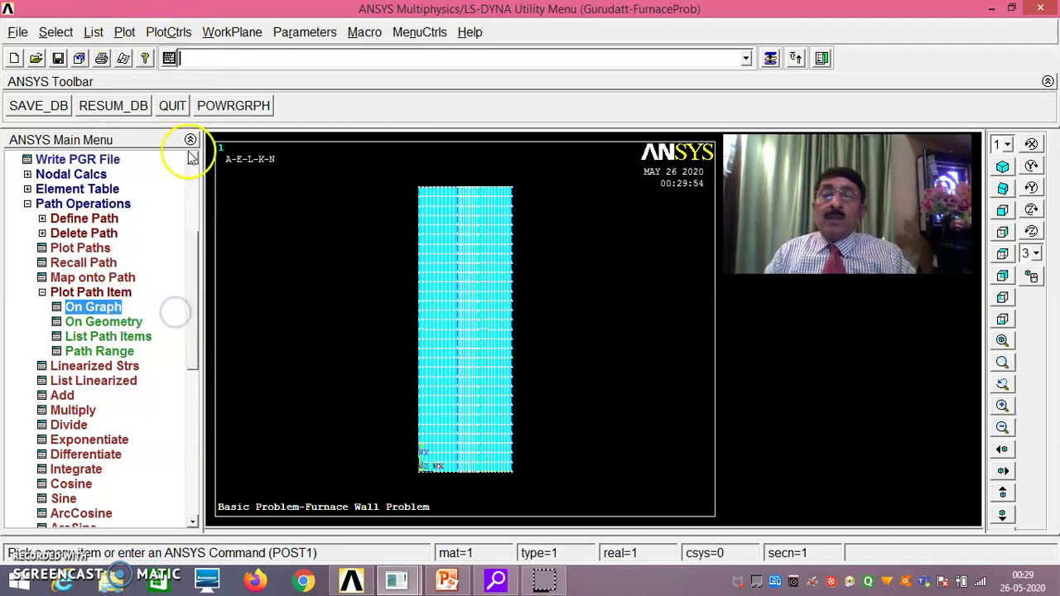
# Plot the elements, view the node plot, and return to the element plot.
pyautogui.click(125, 33)
pyautogui.click(199, 191)
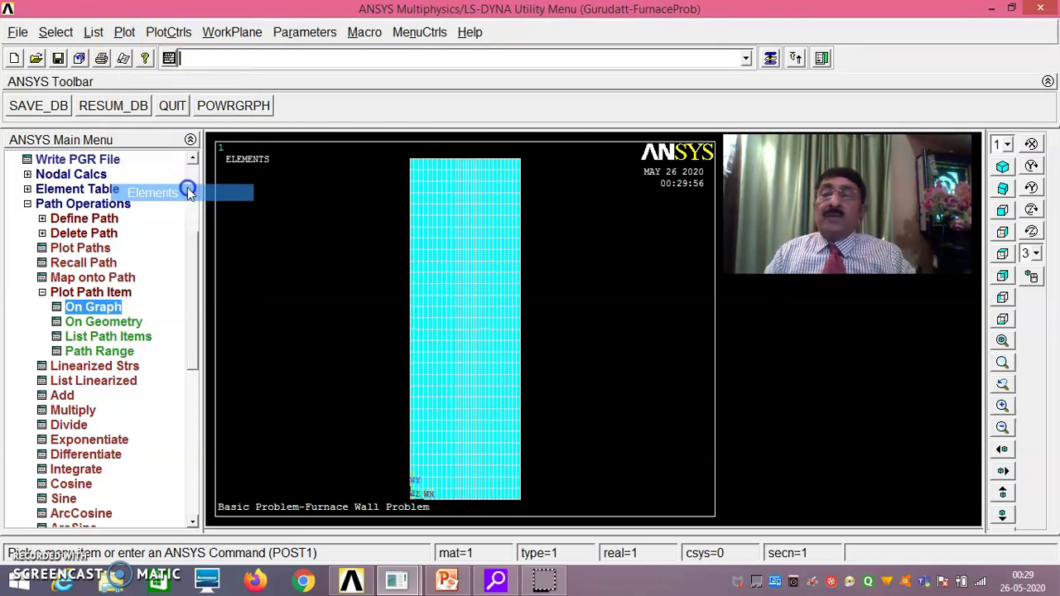
pyautogui.click(125, 33)
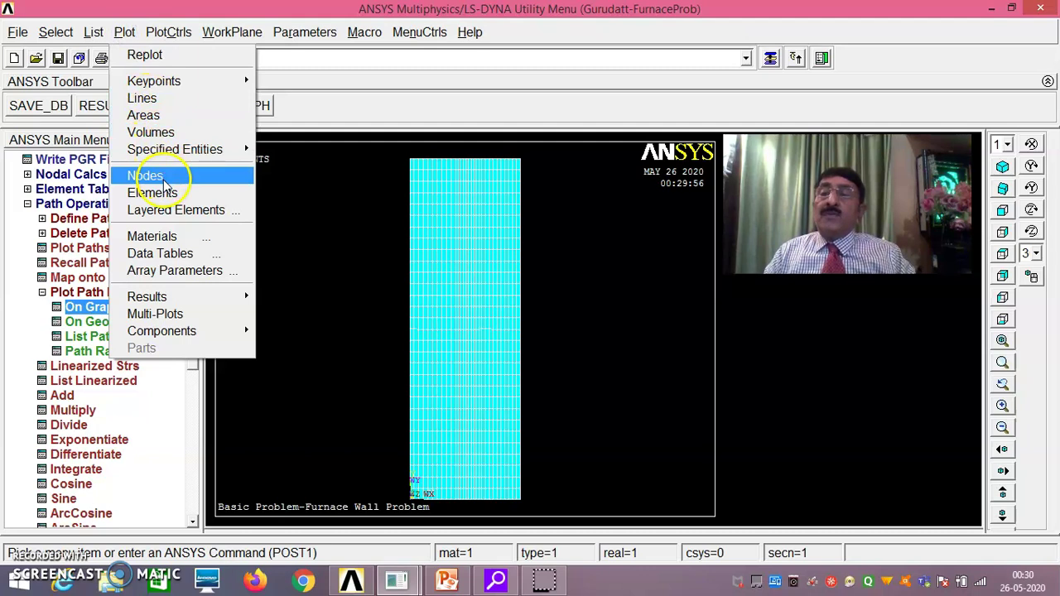
pyautogui.click(163, 178)
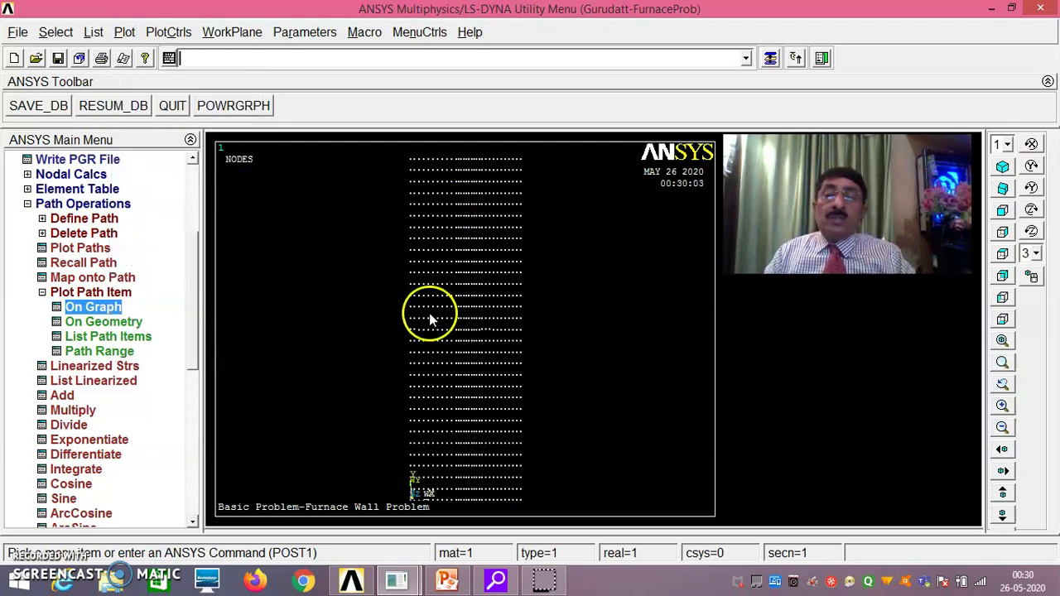
pyautogui.click(123, 33)
pyautogui.click(166, 192)
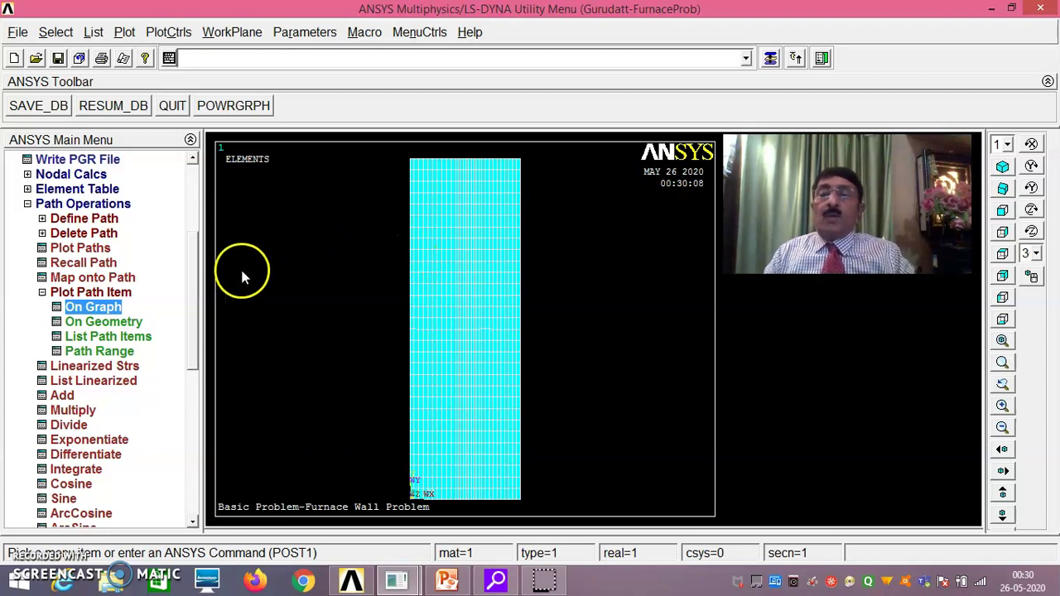
# Open the preprocessor's meshing commands and expand the mesh options to review the area meshing choices.
pyautogui.moveTo(197, 260)
pyautogui.mouseDown()
pyautogui.moveTo(199, 225)
pyautogui.moveTo(199, 265)
pyautogui.mouseUp()
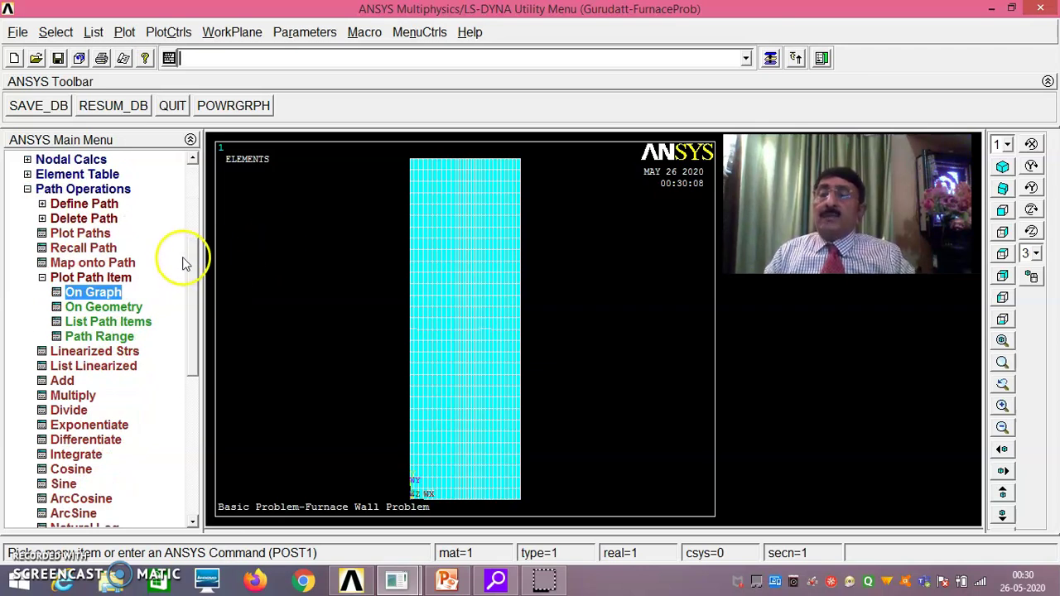
pyautogui.click(249, 237)
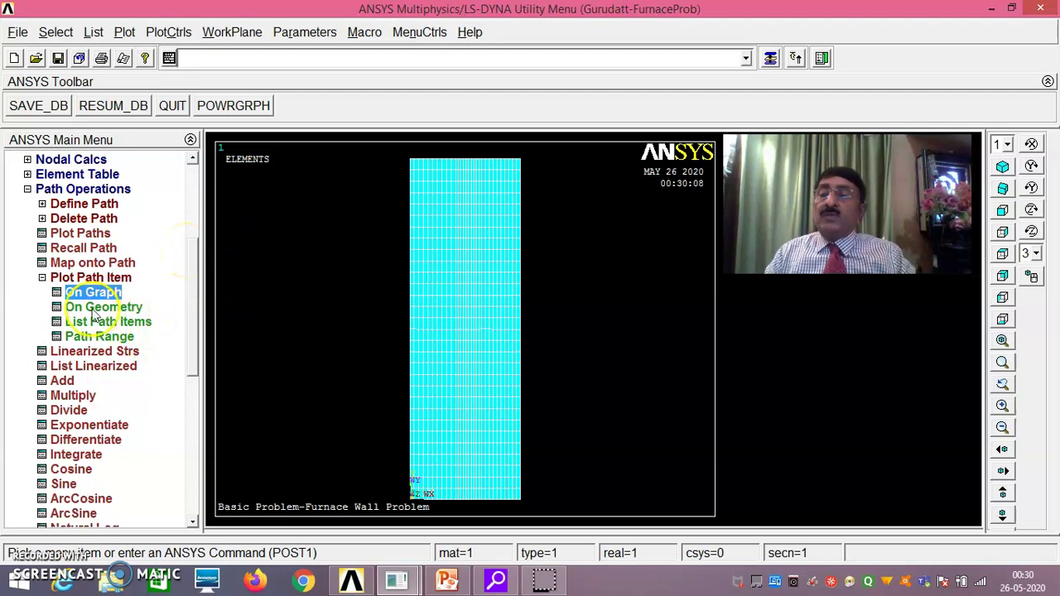
pyautogui.scroll(3, 196, 277)
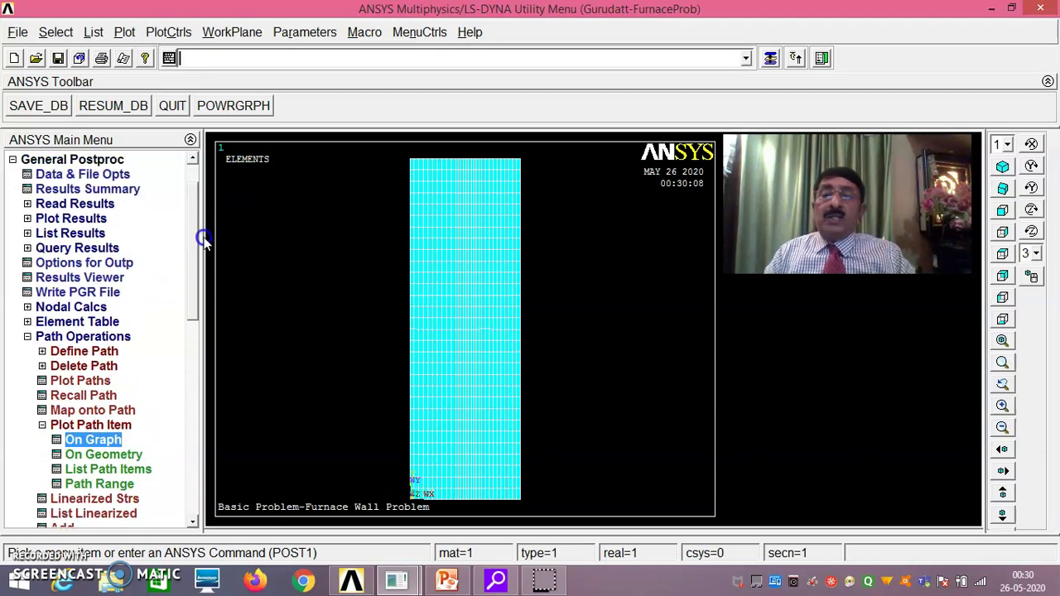
pyautogui.scroll(1, 203, 244)
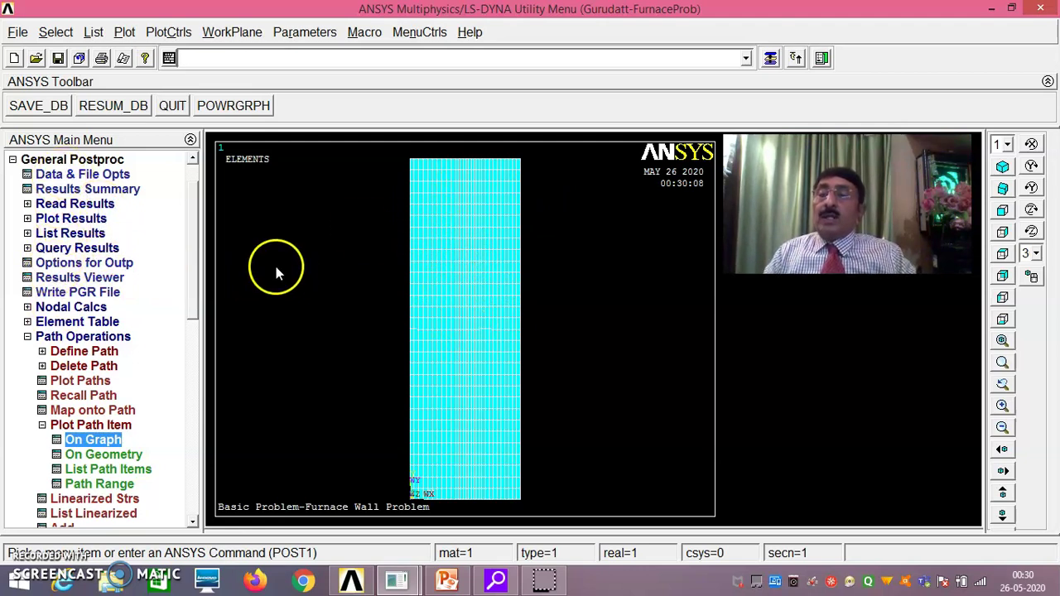
pyautogui.click(194, 188)
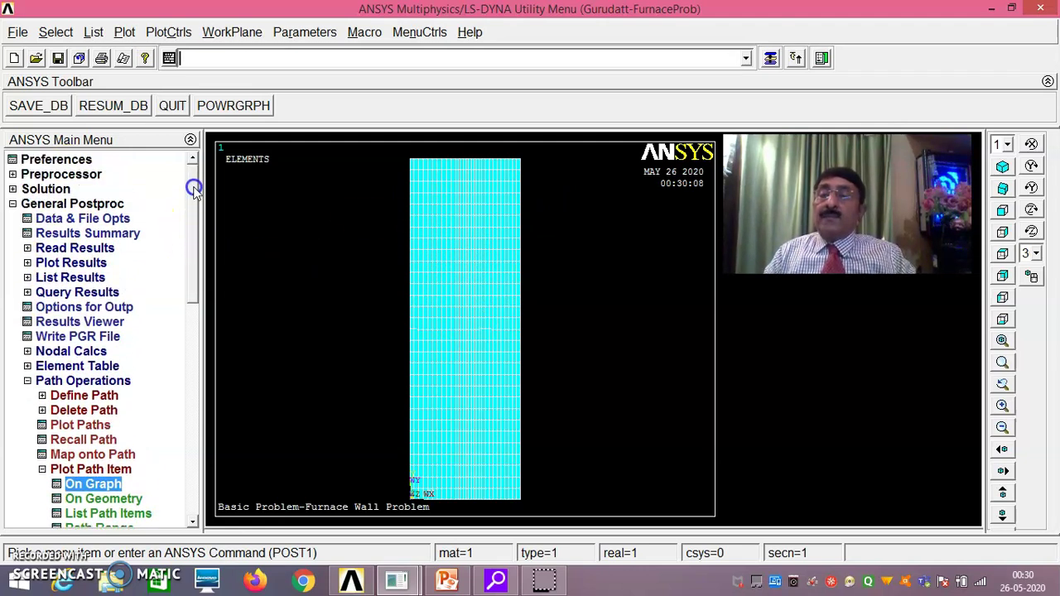
pyautogui.click(63, 174)
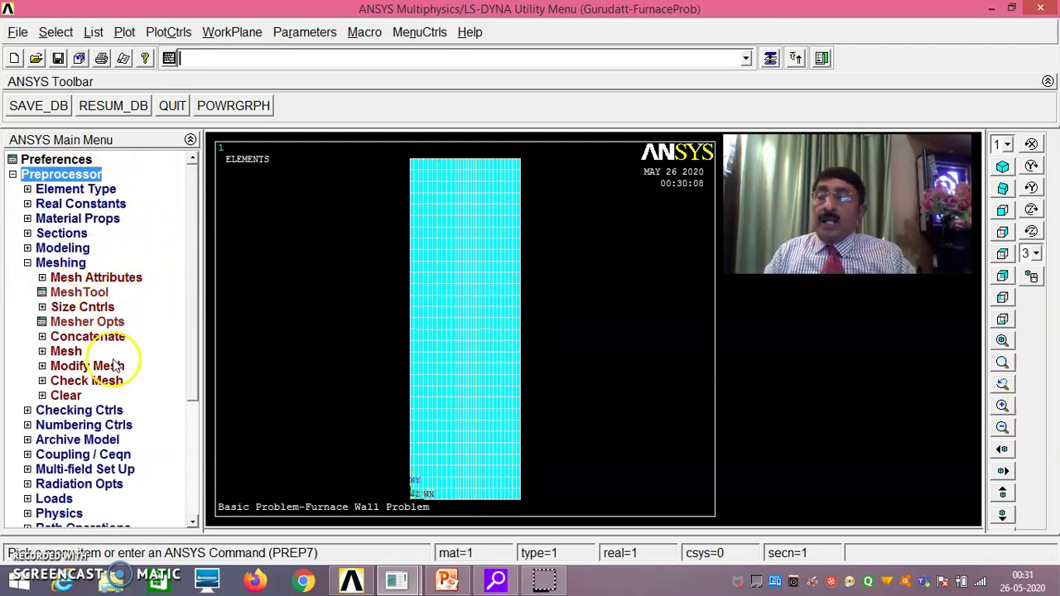
pyautogui.click(66, 352)
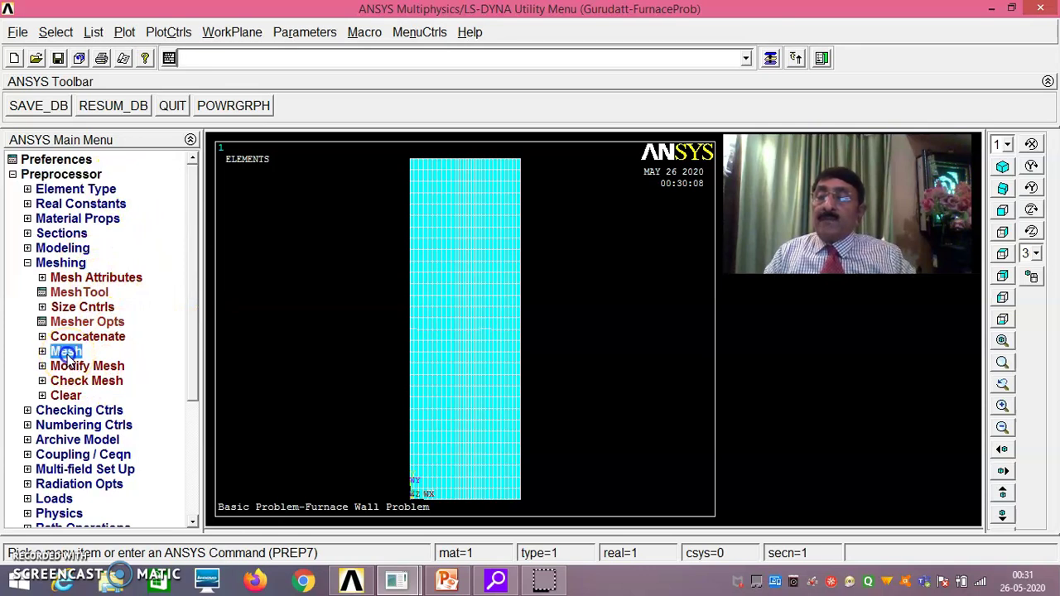
pyautogui.moveTo(194, 320); pyautogui.dragTo(199, 358)
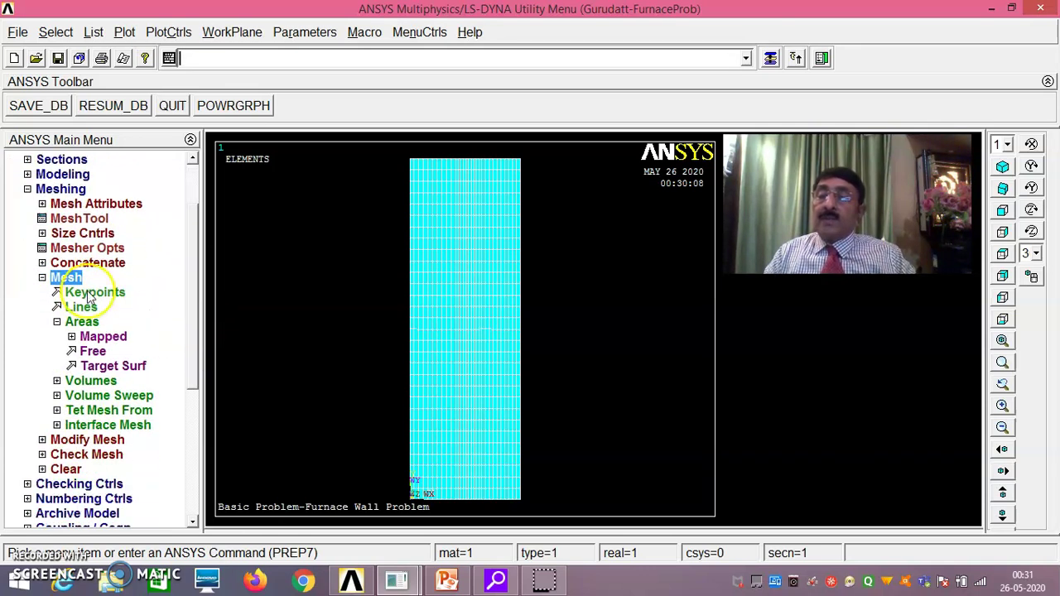
# Set 10 element divisions on the four vertical lines of the wall using manual sizing on picked lines.
pyautogui.click(83, 233)
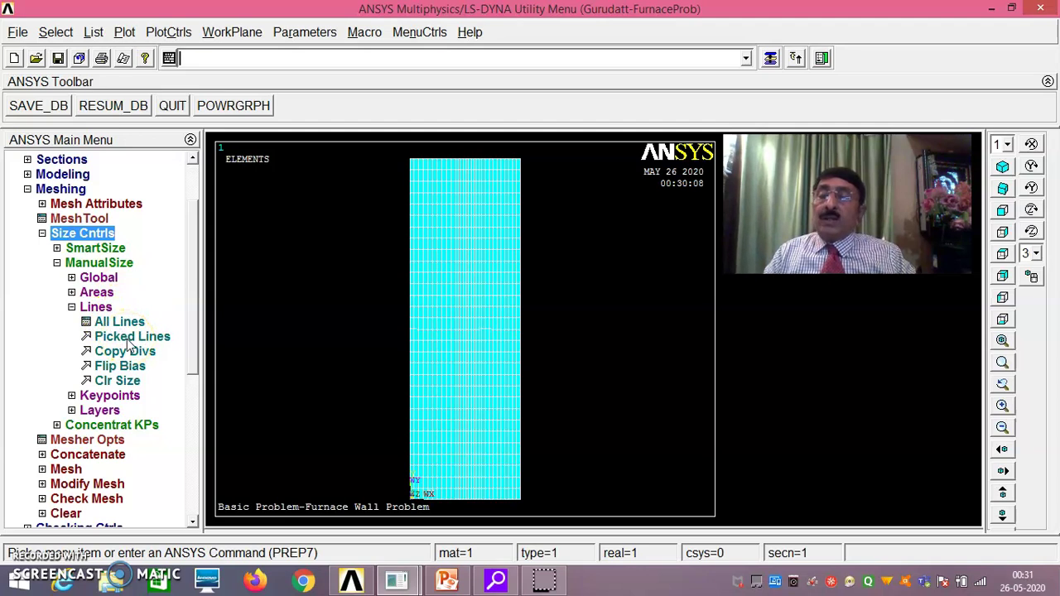
pyautogui.click(128, 337)
pyautogui.click(409, 333)
pyautogui.click(452, 340)
pyautogui.click(478, 341)
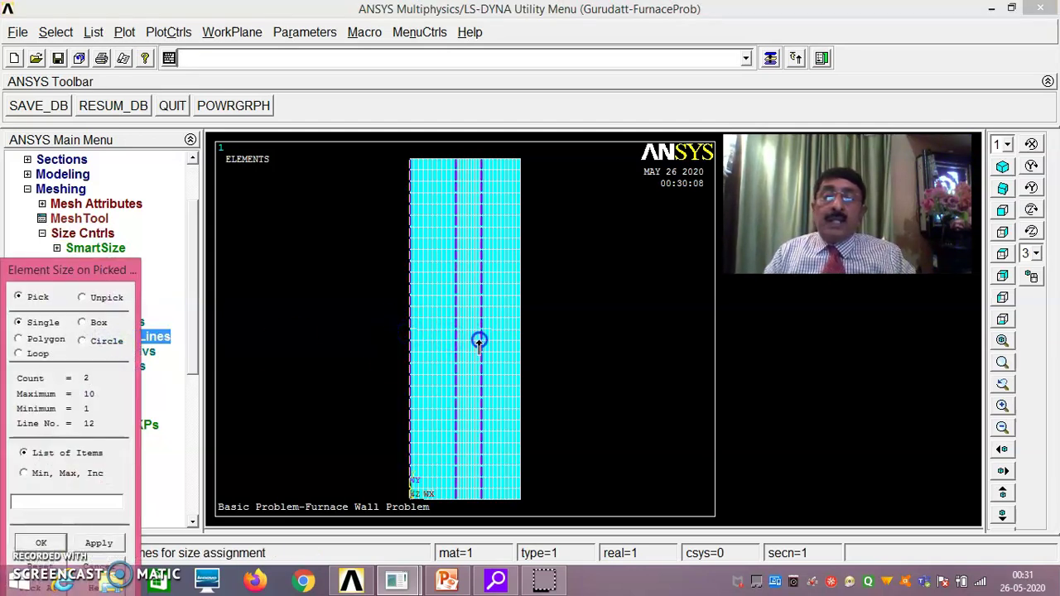
pyautogui.click(514, 351)
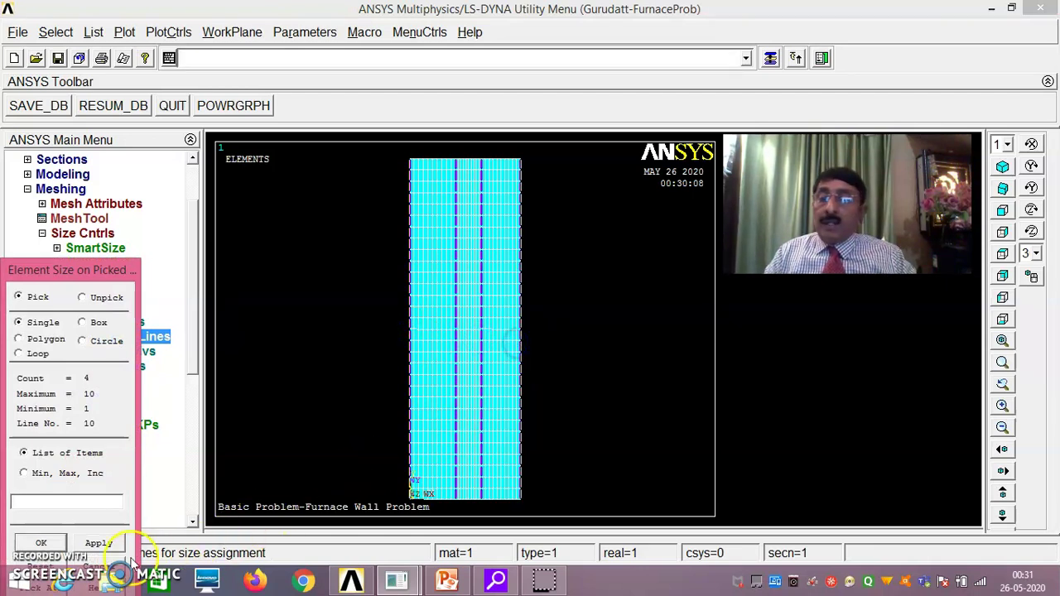
pyautogui.click(51, 545)
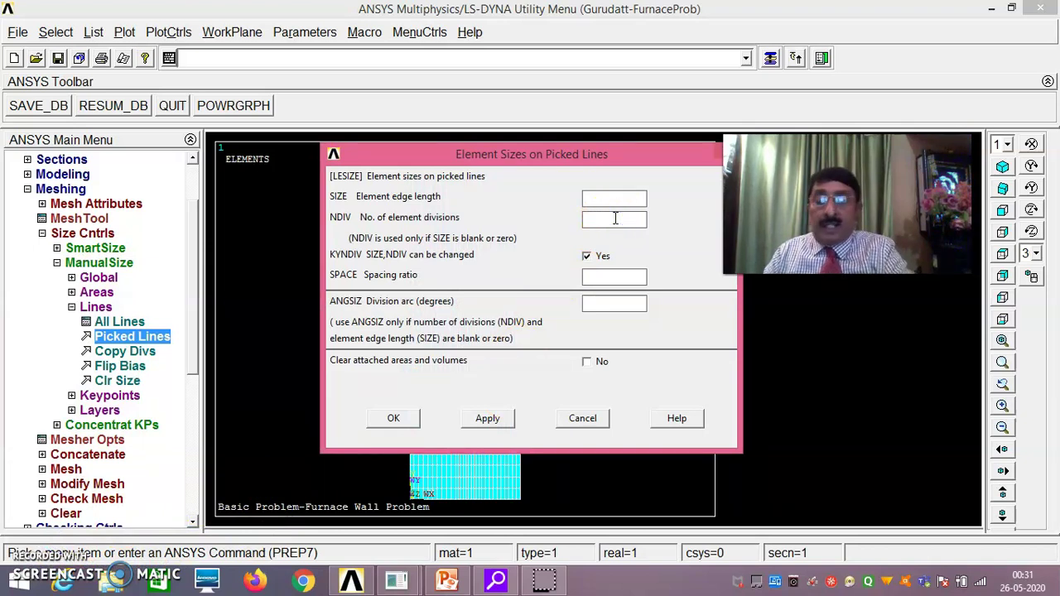
pyautogui.click(590, 219)
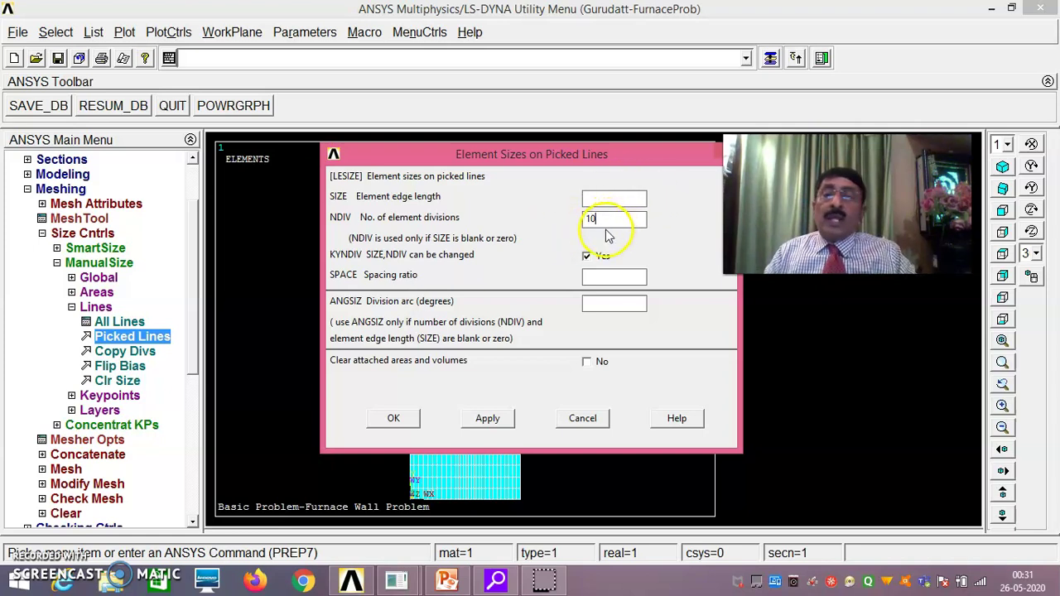
pyautogui.click(396, 419)
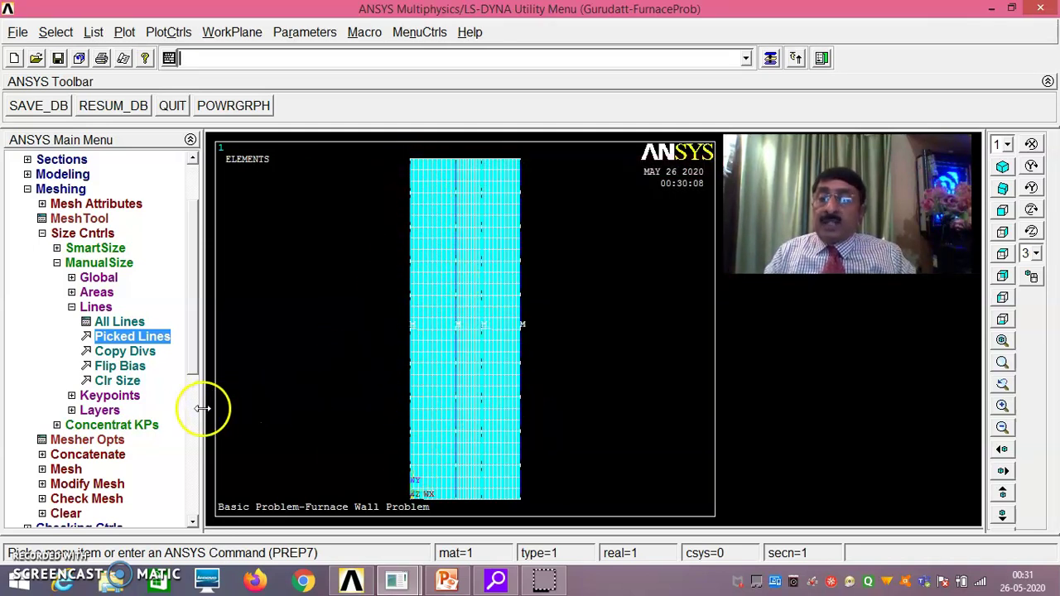
# Free-mesh all the wall areas again with the new line divisions, accepting the remesh of already meshed areas.
pyautogui.moveTo(196, 343); pyautogui.dragTo(193, 408)
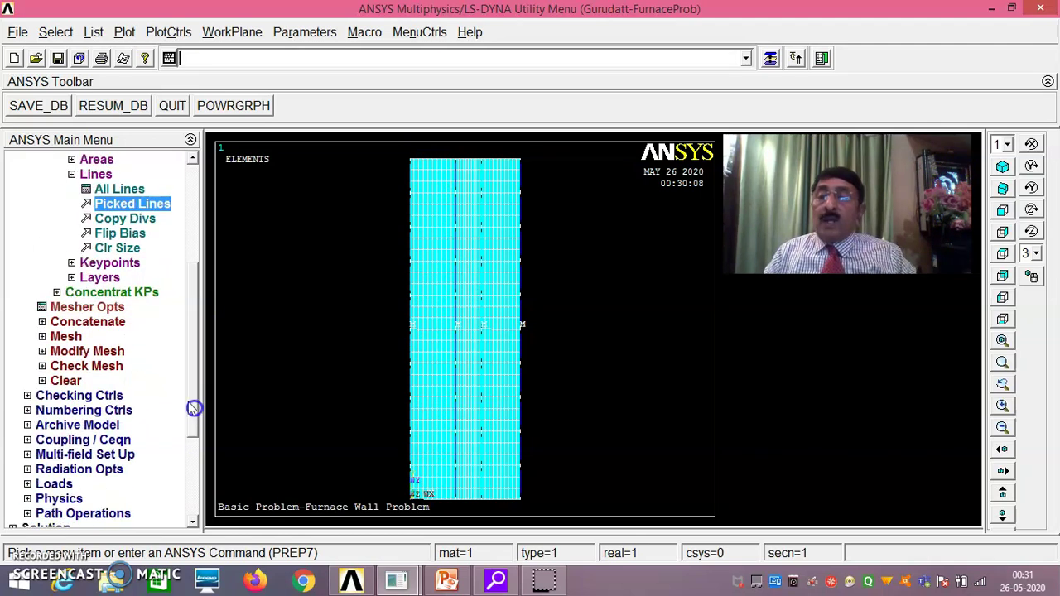
pyautogui.click(68, 336)
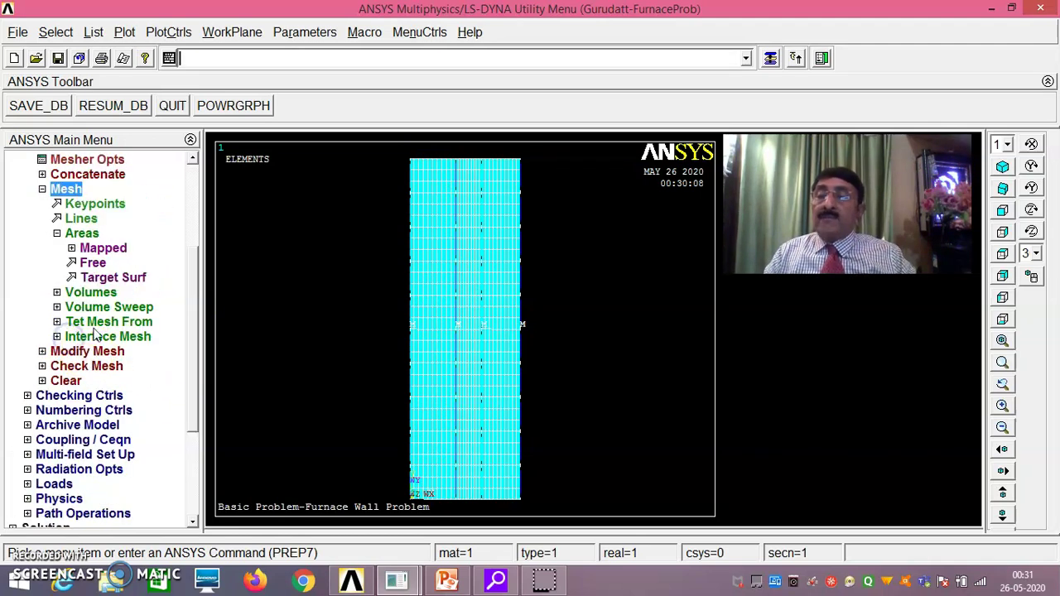
pyautogui.click(95, 263)
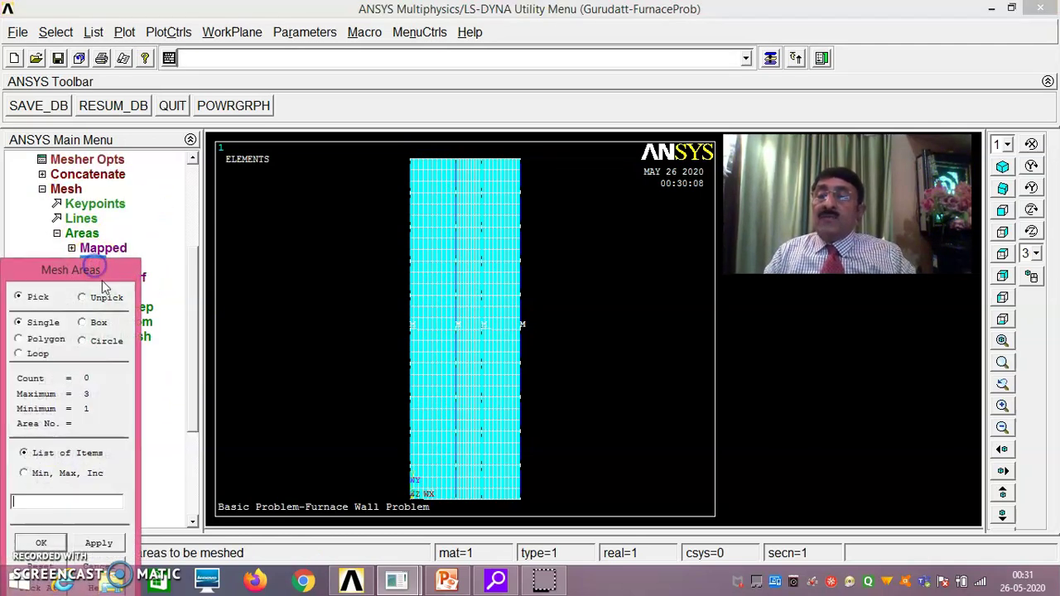
pyautogui.click(107, 458)
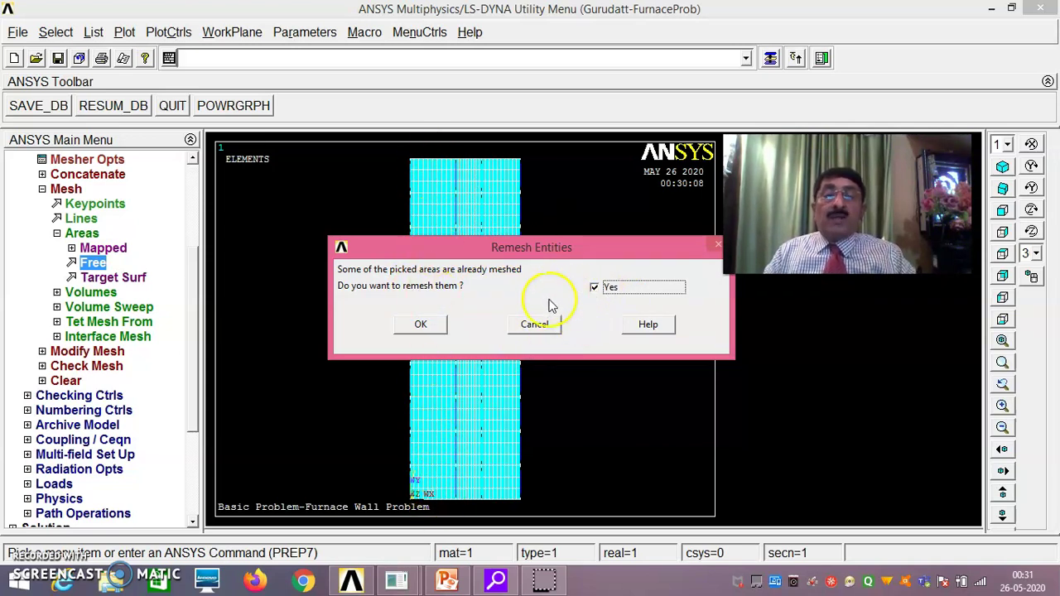
pyautogui.click(422, 325)
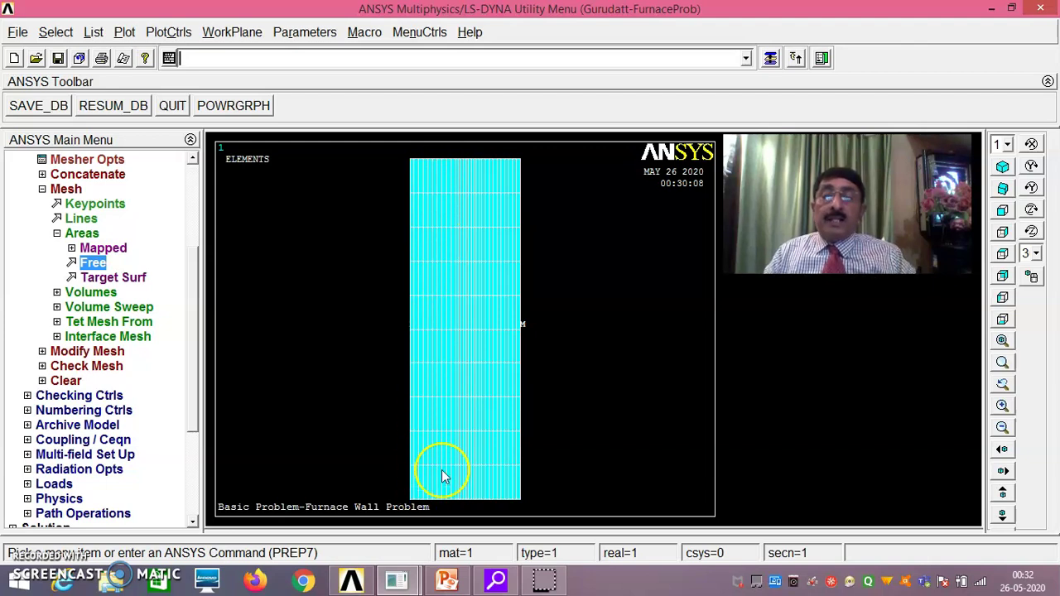
pyautogui.click(57, 234)
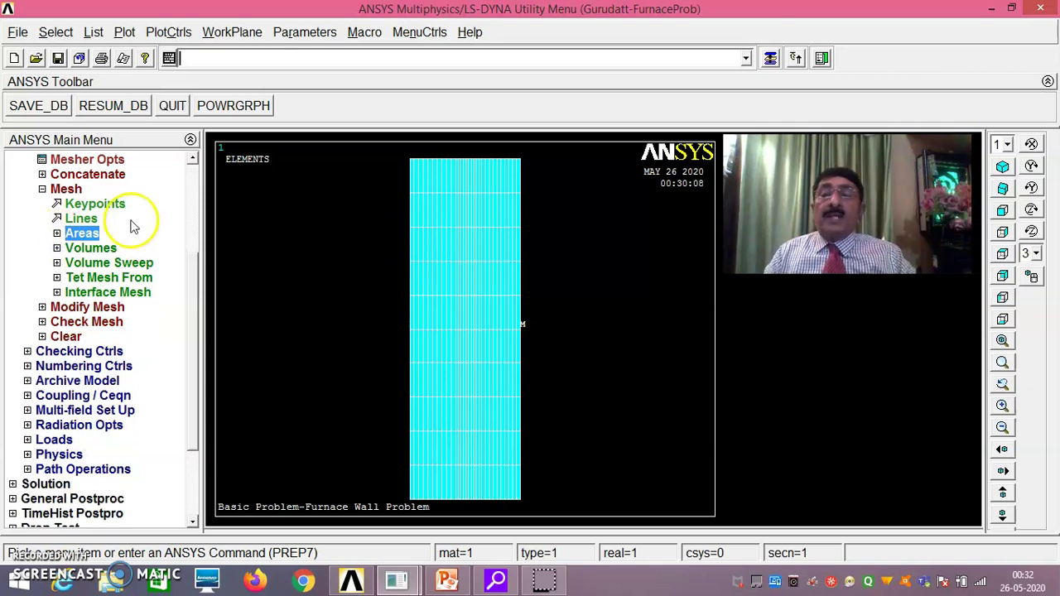
pyautogui.click(43, 190)
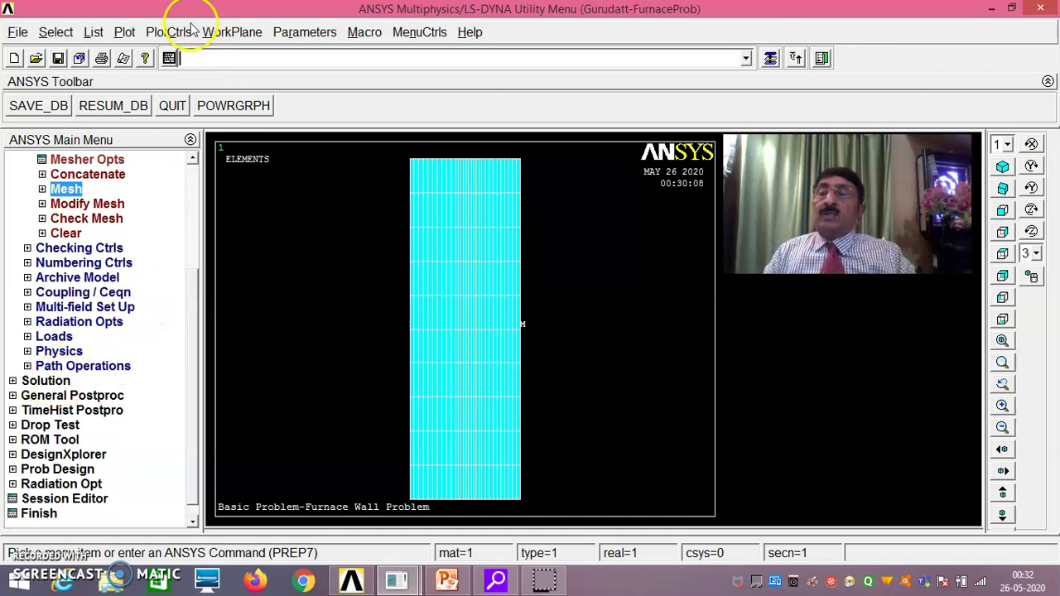
# List the solid model loads to check the temperature constraints on the wall lines, then close the listing.
pyautogui.click(93, 32)
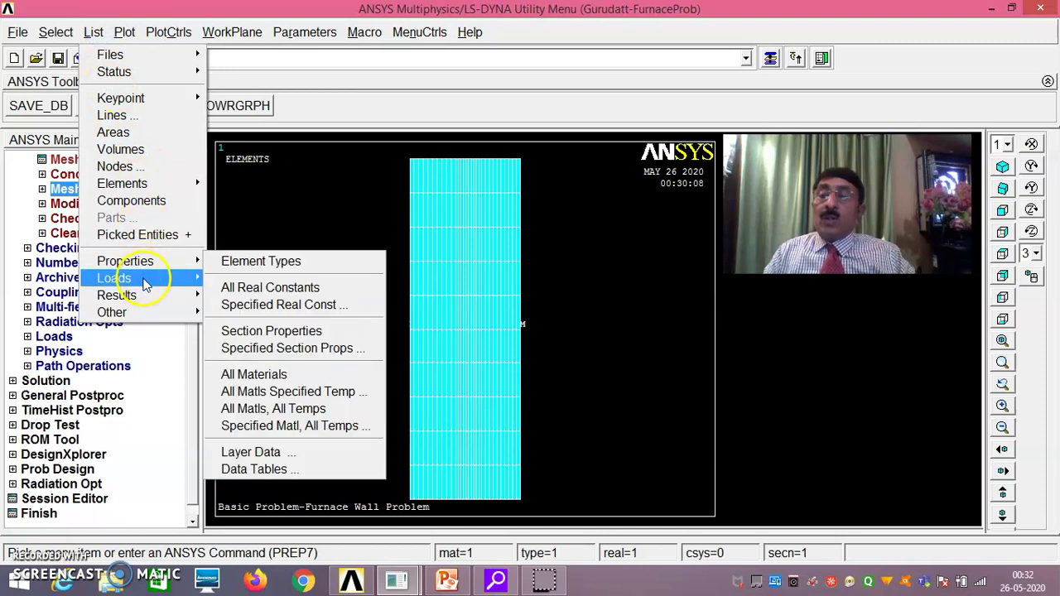
pyautogui.moveTo(162, 278)
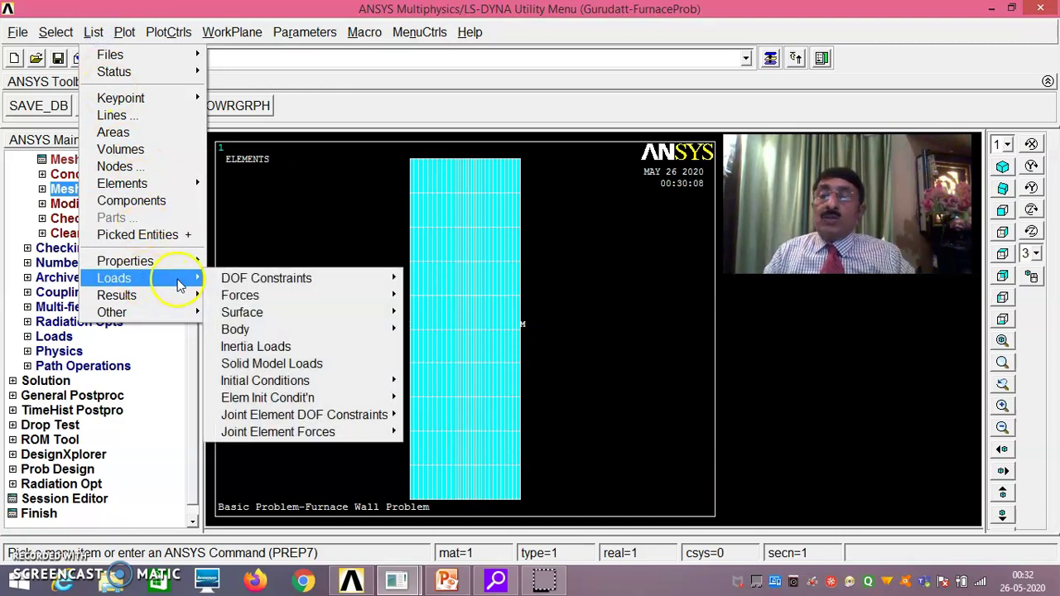
pyautogui.click(290, 369)
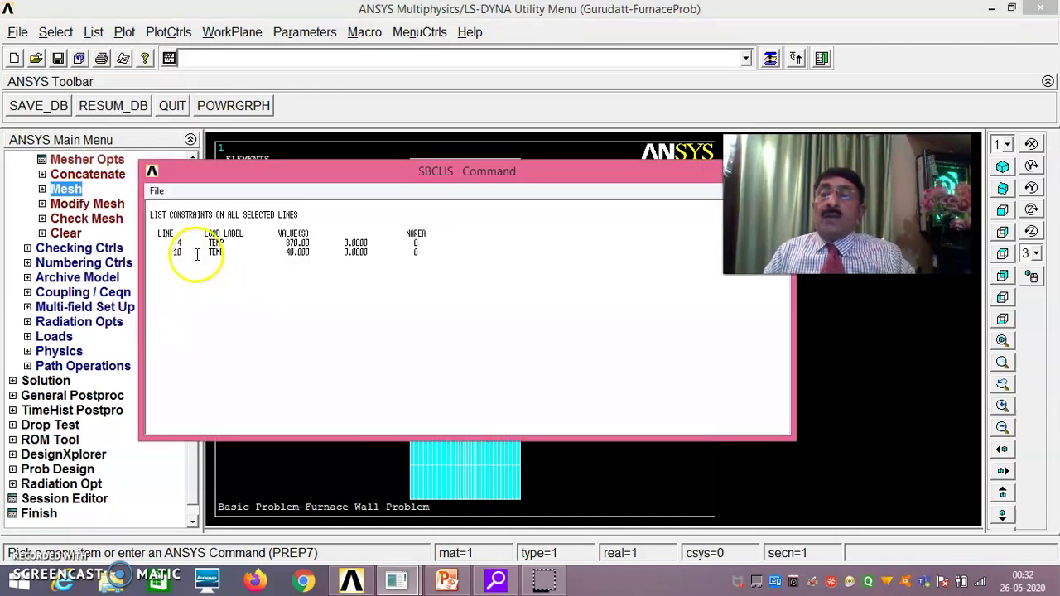
pyautogui.moveTo(645, 175); pyautogui.dragTo(559, 181)
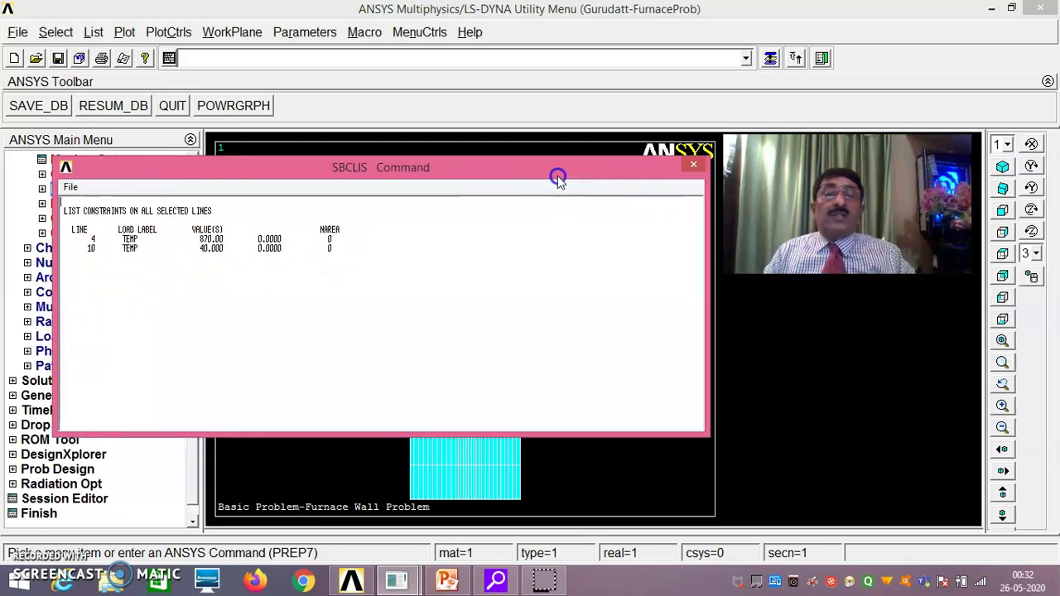
pyautogui.click(694, 164)
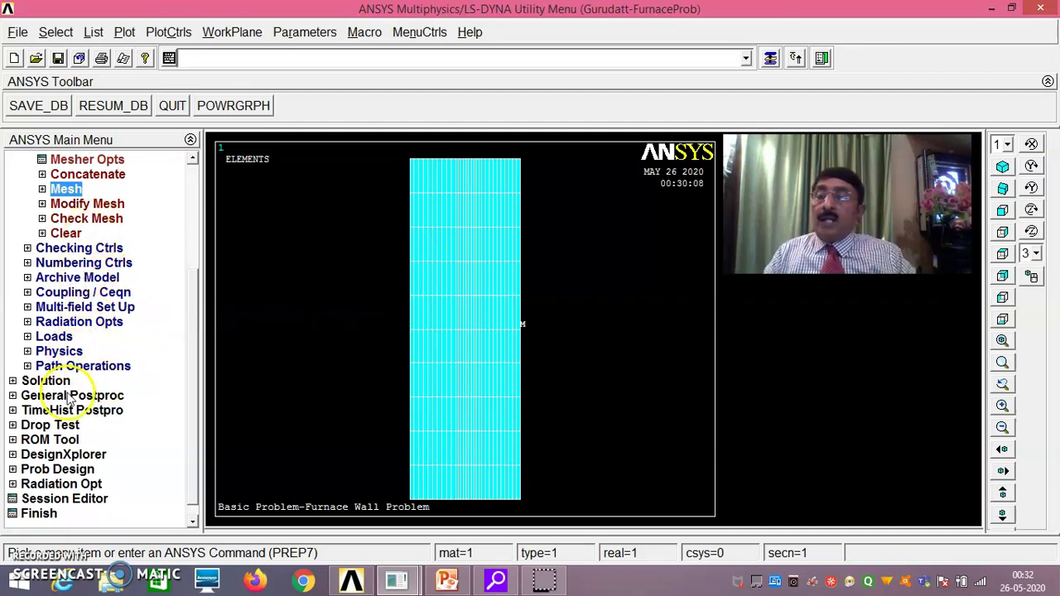
# Solve the current load step and close the solution note and status listing.
pyautogui.click(46, 381)
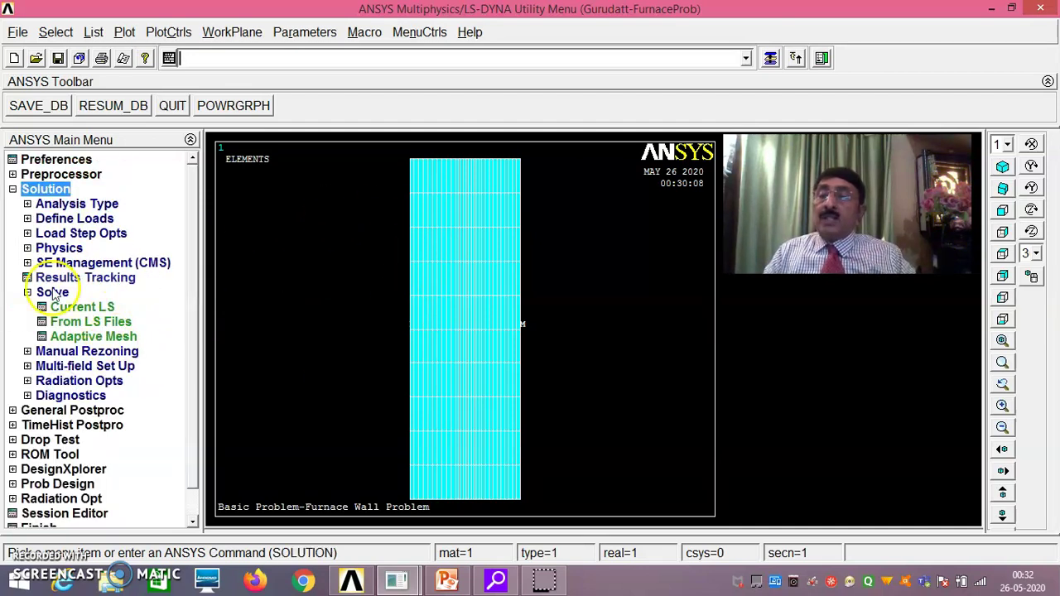
pyautogui.click(72, 307)
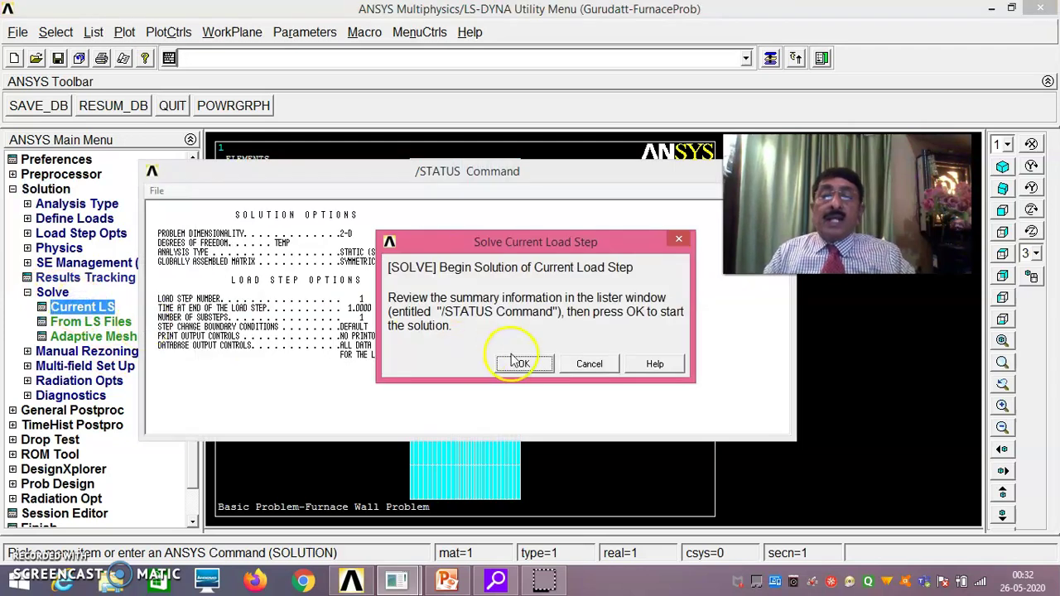
pyautogui.click(519, 363)
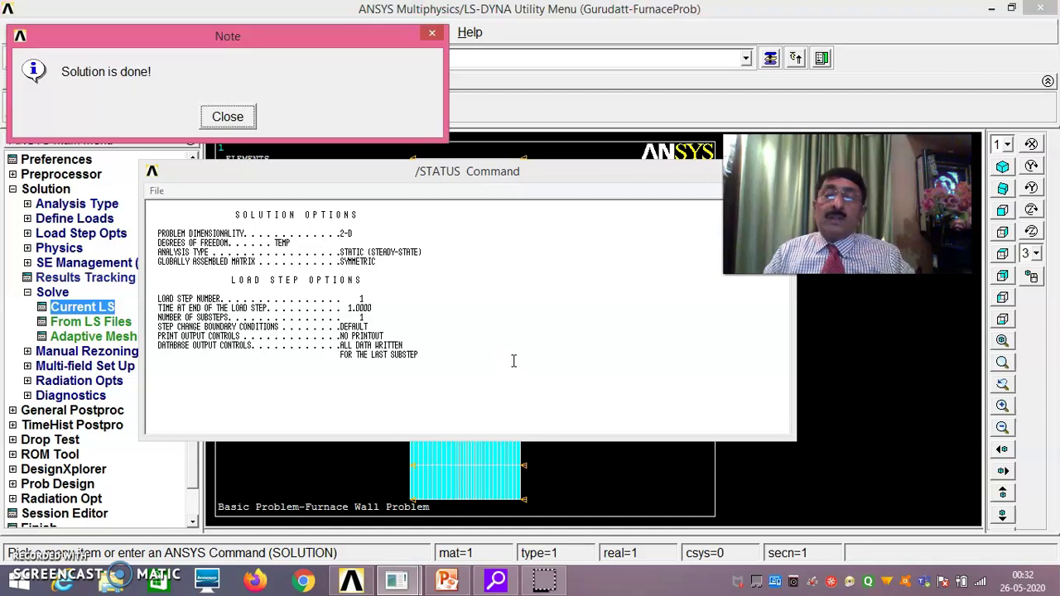
pyautogui.click(231, 117)
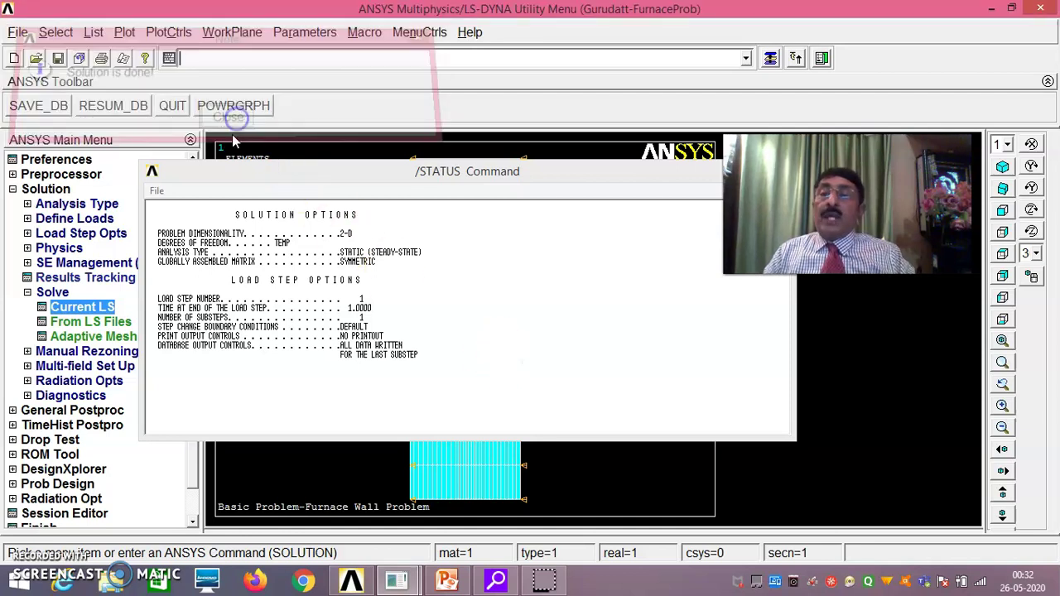
pyautogui.click(157, 191)
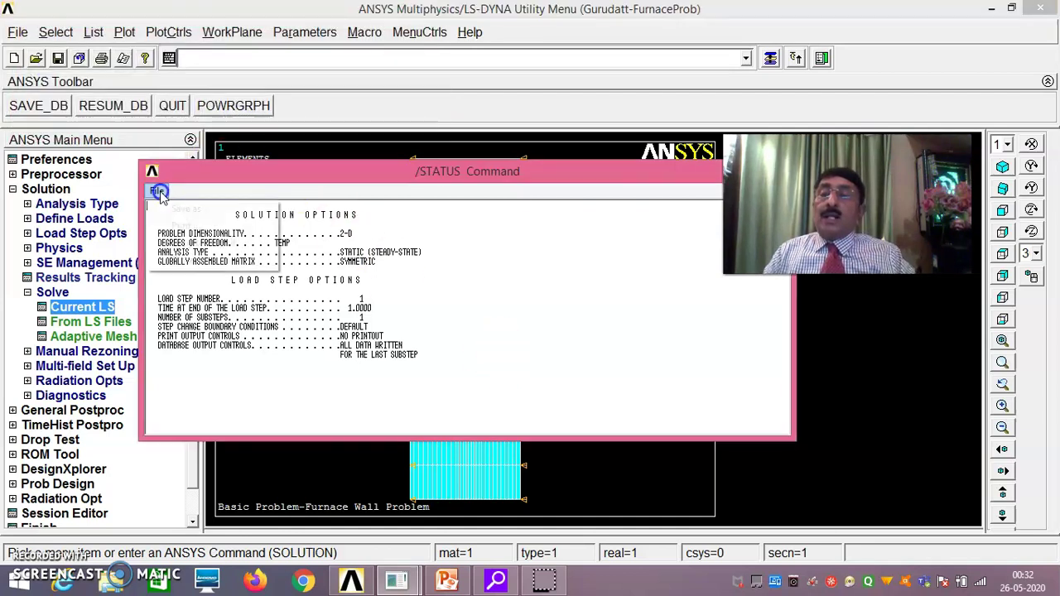
pyautogui.click(187, 261)
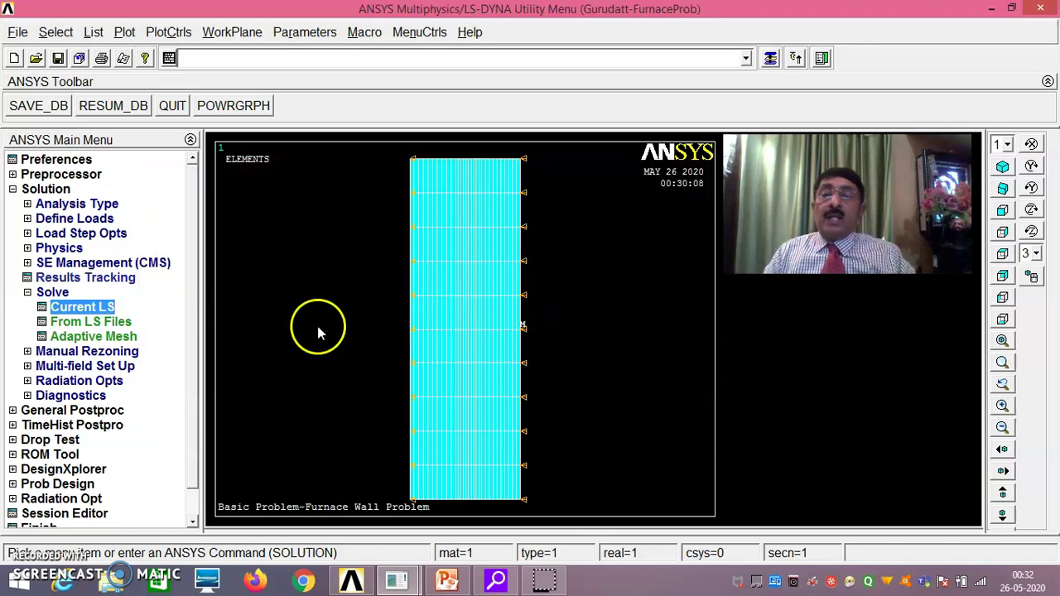
# Plot the nodal temperature contour of the wall in the general postprocessor.
pyautogui.click(79, 411)
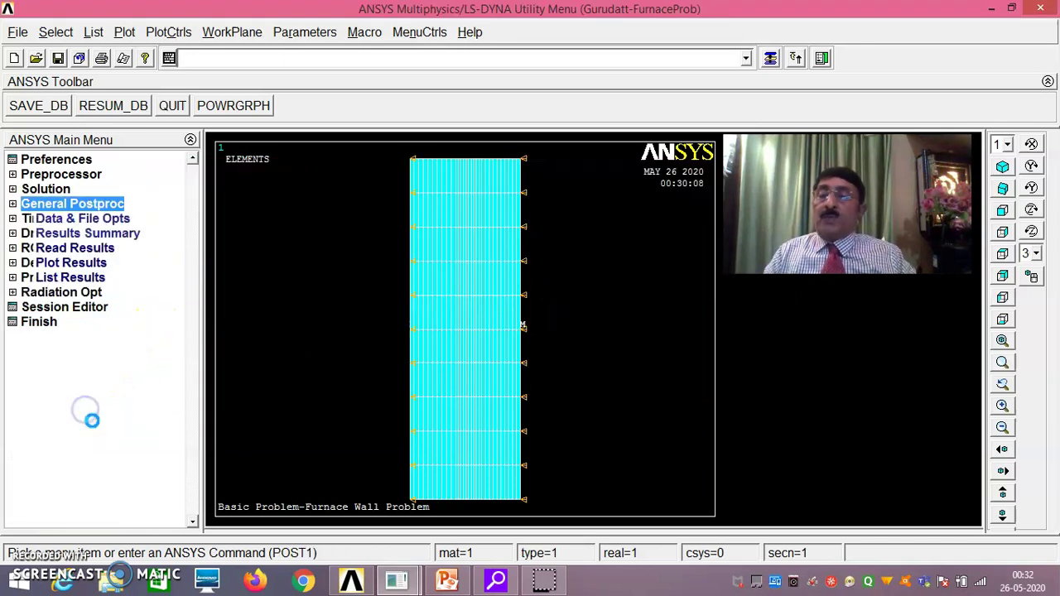
pyautogui.click(73, 263)
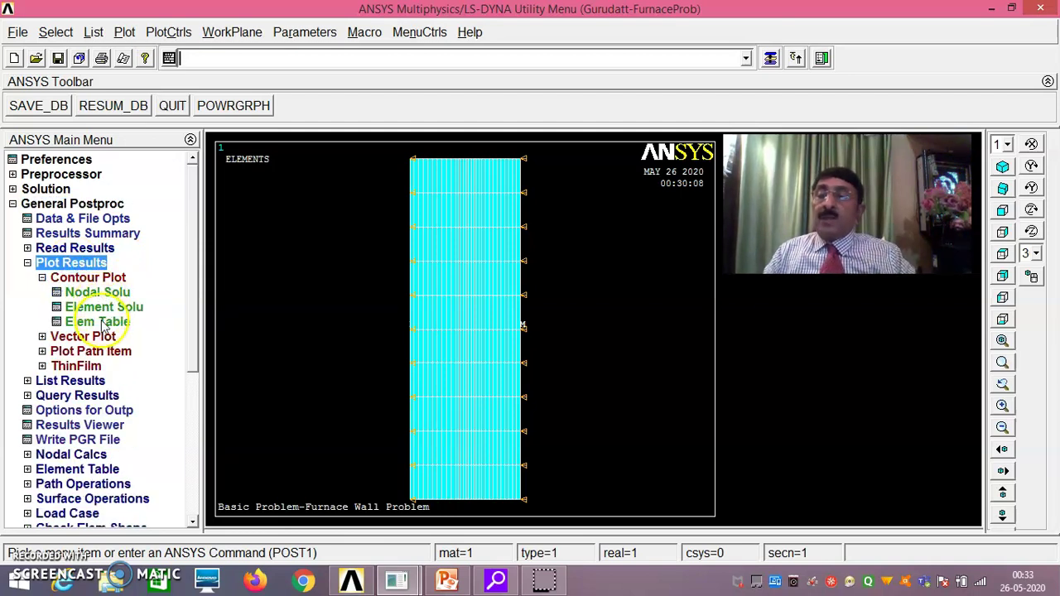
pyautogui.click(98, 293)
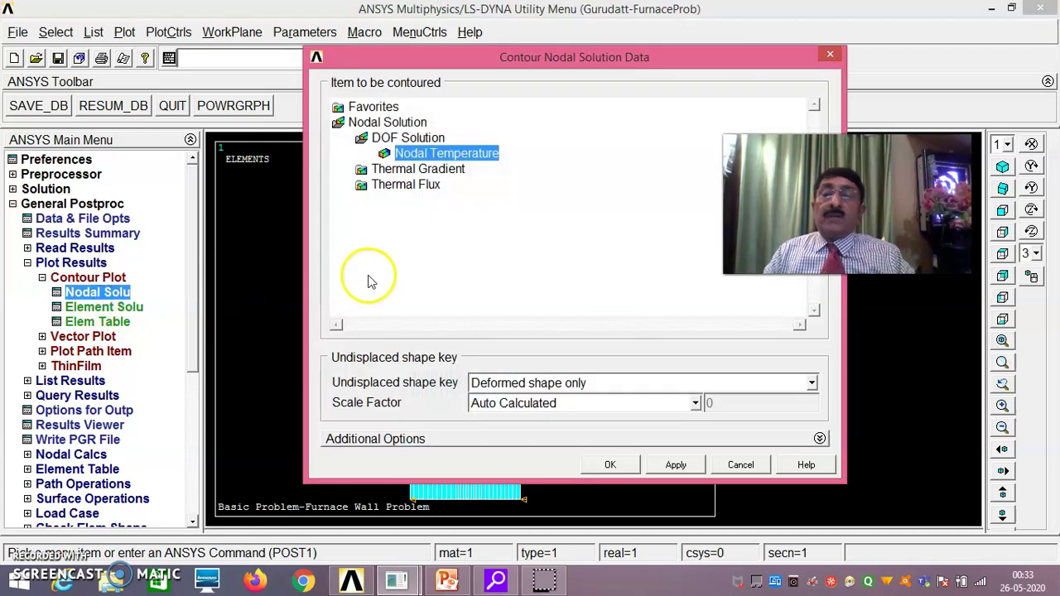
pyautogui.click(439, 154)
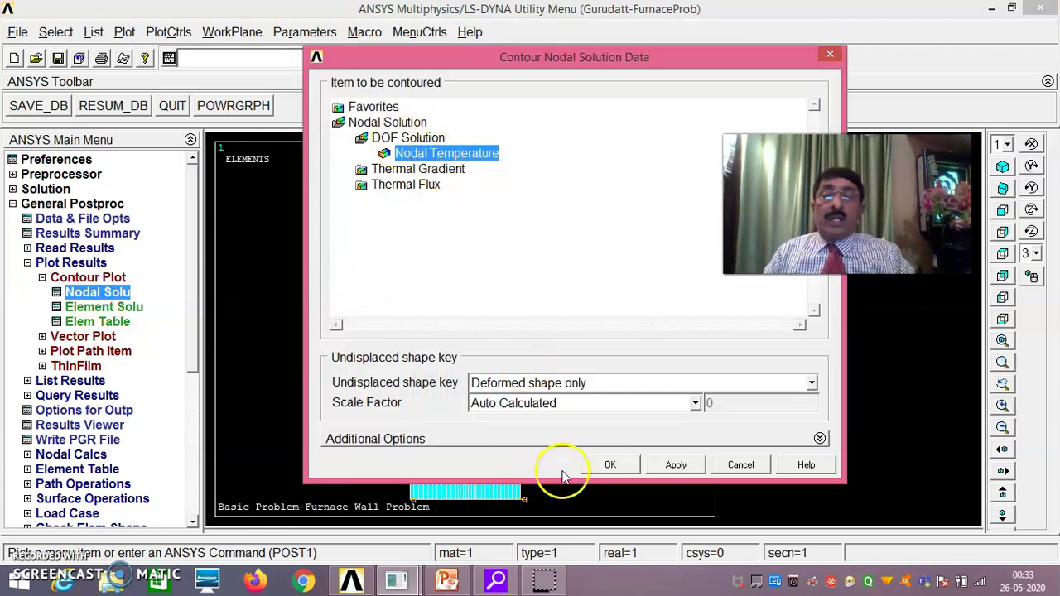
pyautogui.click(610, 464)
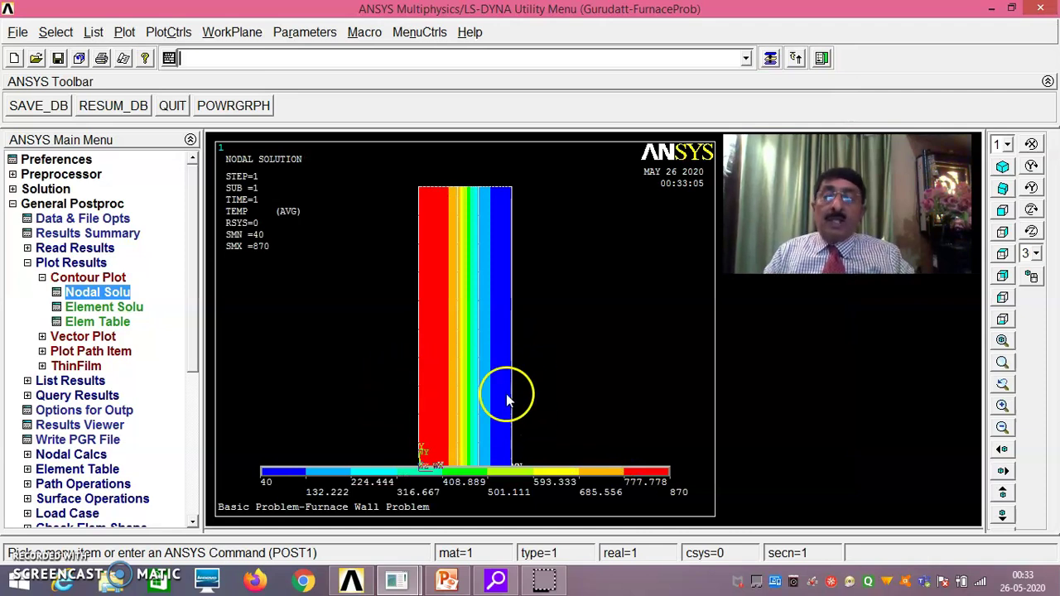
# Plot the nodal solution contour of the thermal flux vector sum.
pyautogui.click(92, 297)
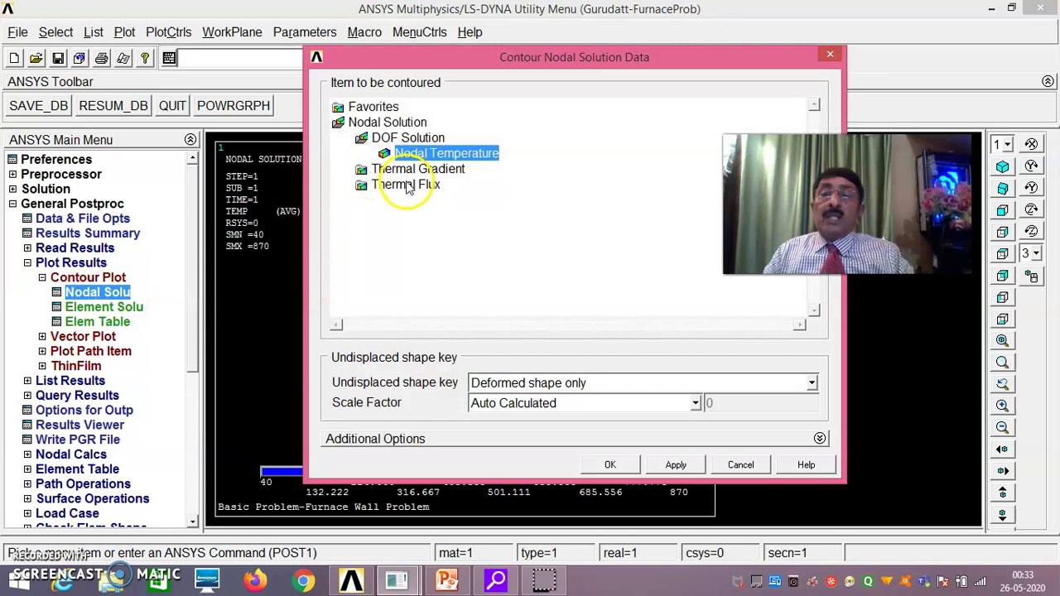
pyautogui.click(406, 185)
pyautogui.click(448, 230)
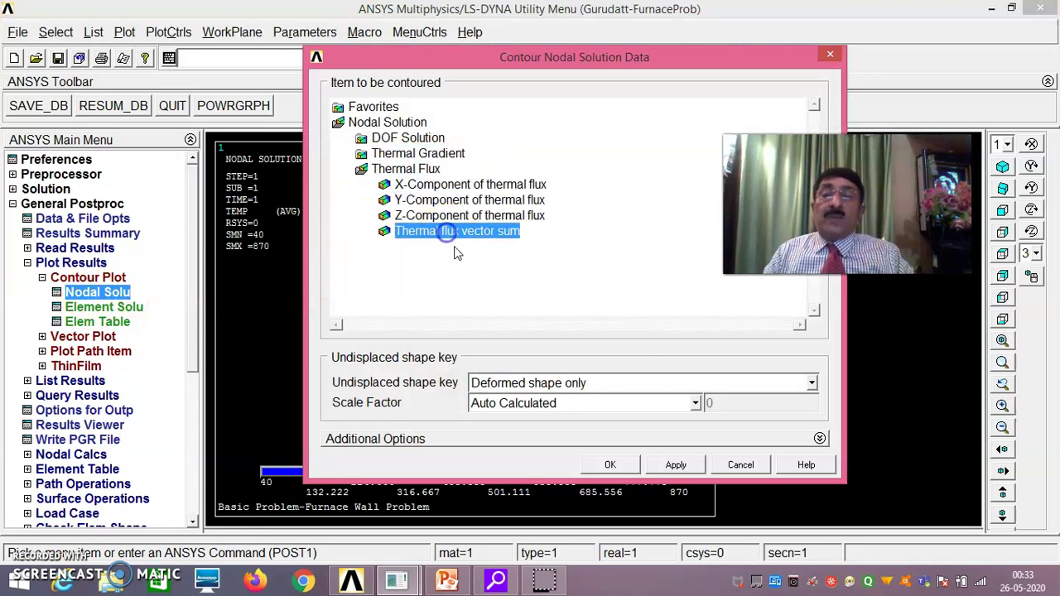
pyautogui.click(613, 468)
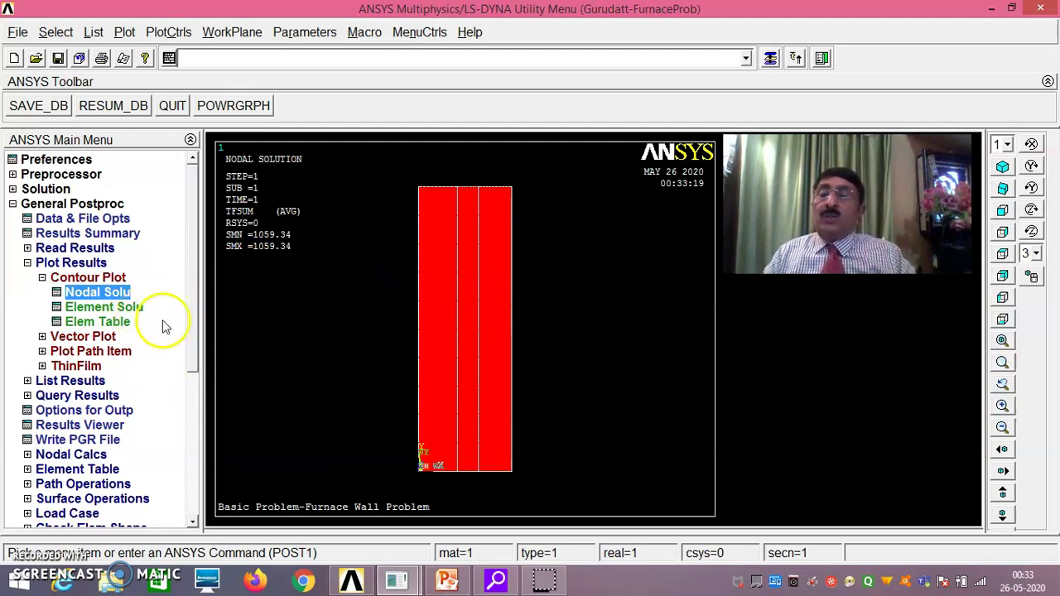
pyautogui.click(122, 33)
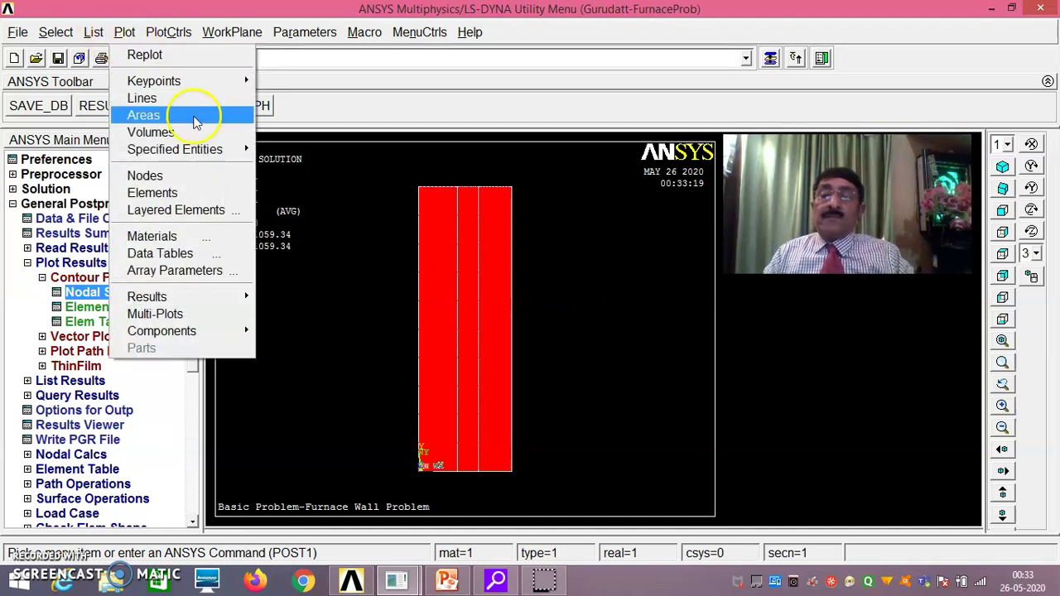
pyautogui.click(139, 35)
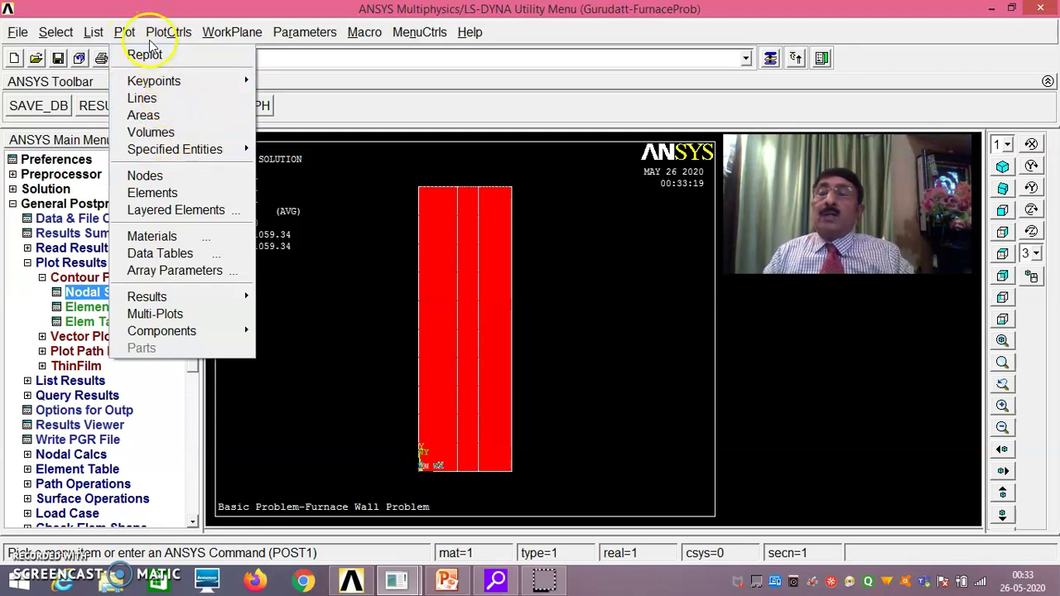
pyautogui.click(338, 253)
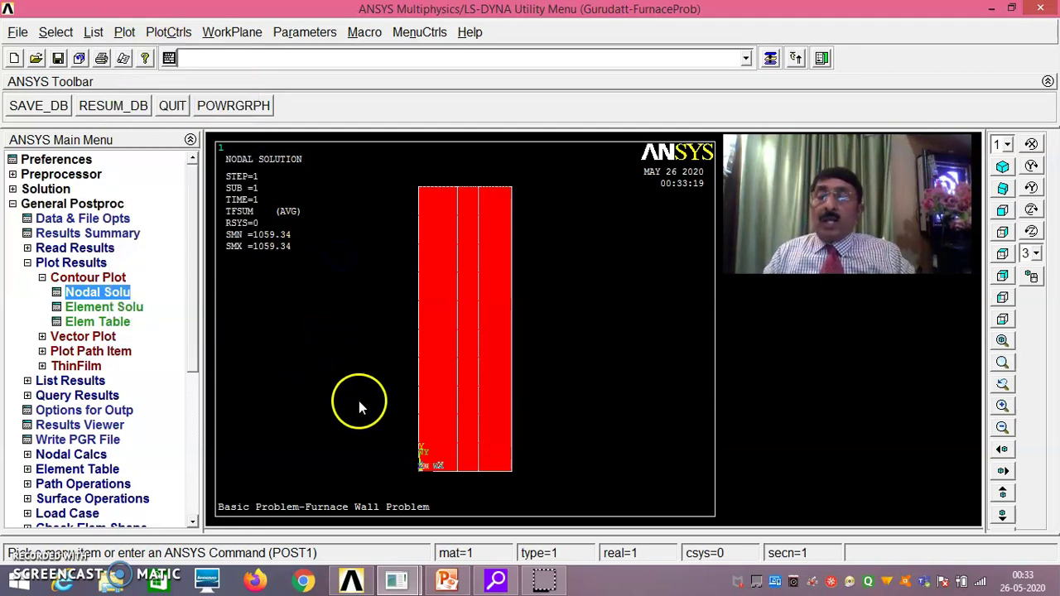
# Turn on node numbers in the thermal flux plot and inspect the numbered nodes along the wall's lower portion.
pyautogui.click(167, 35)
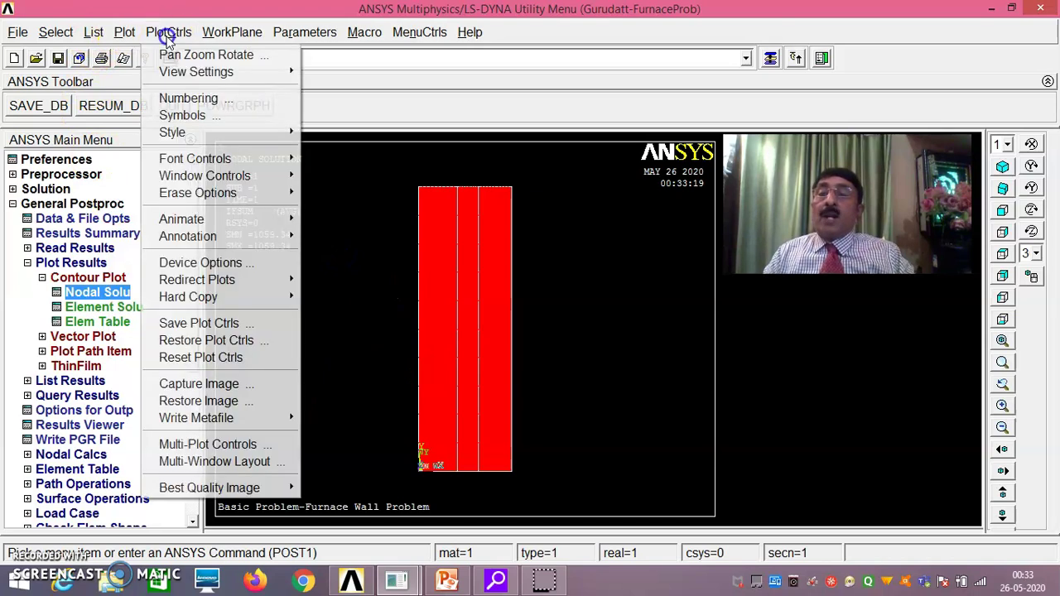
pyautogui.click(192, 98)
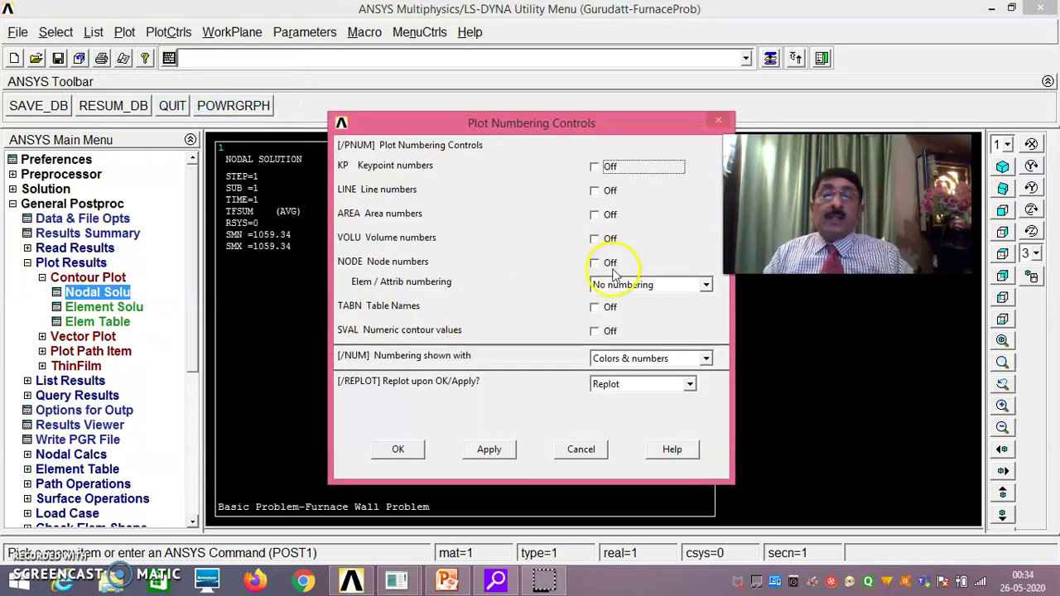
pyautogui.click(595, 263)
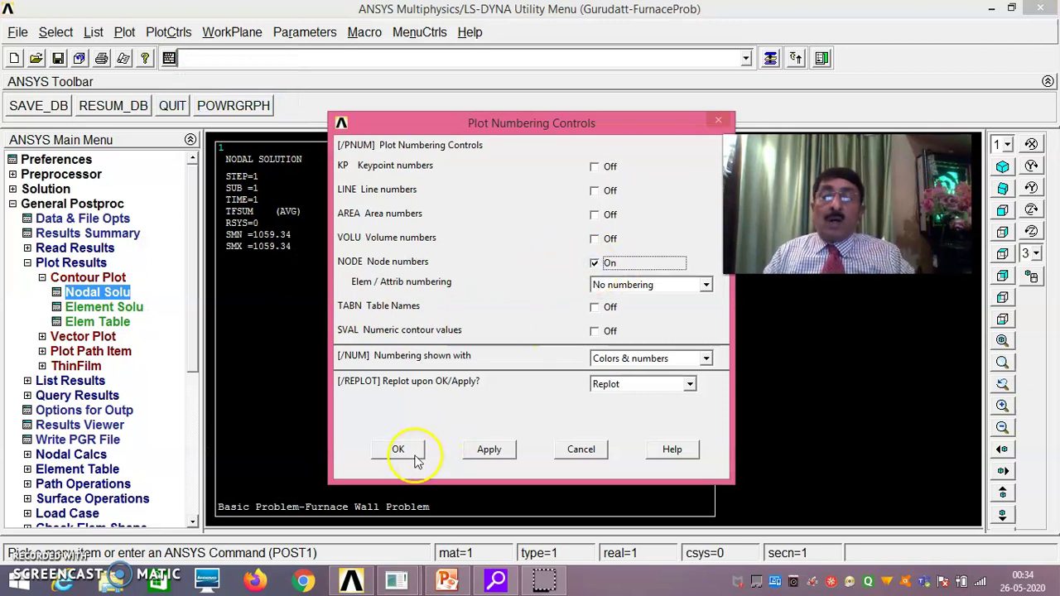
pyautogui.click(403, 450)
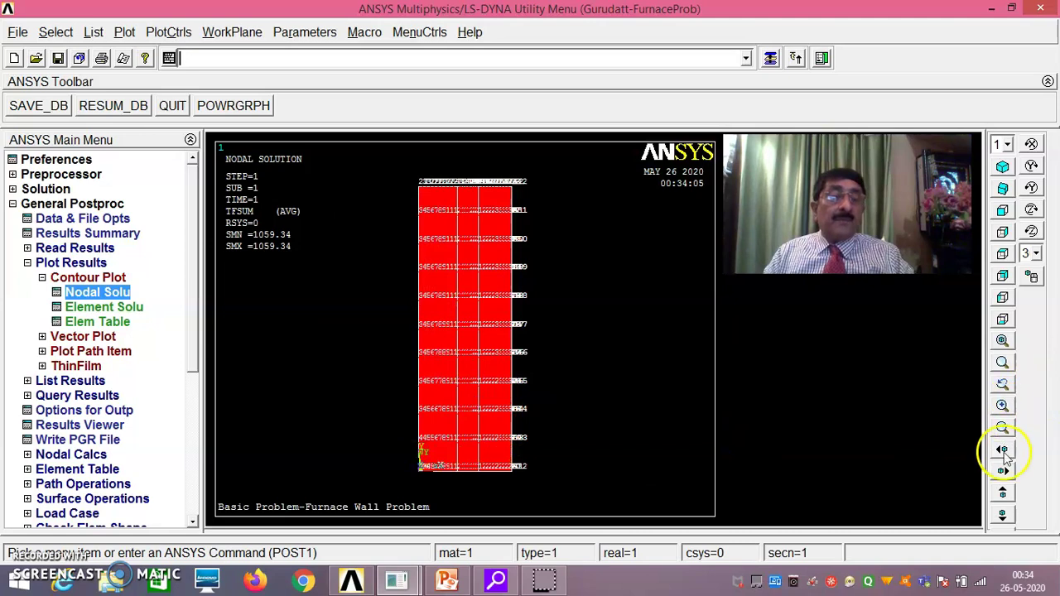
pyautogui.click(1003, 363)
pyautogui.click(453, 428)
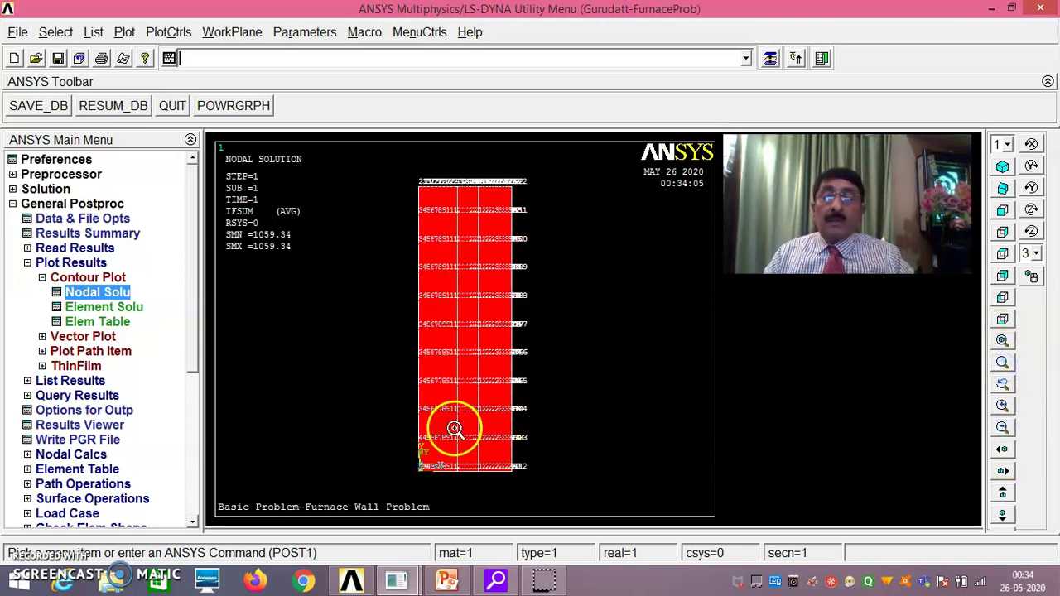
pyautogui.click(468, 362)
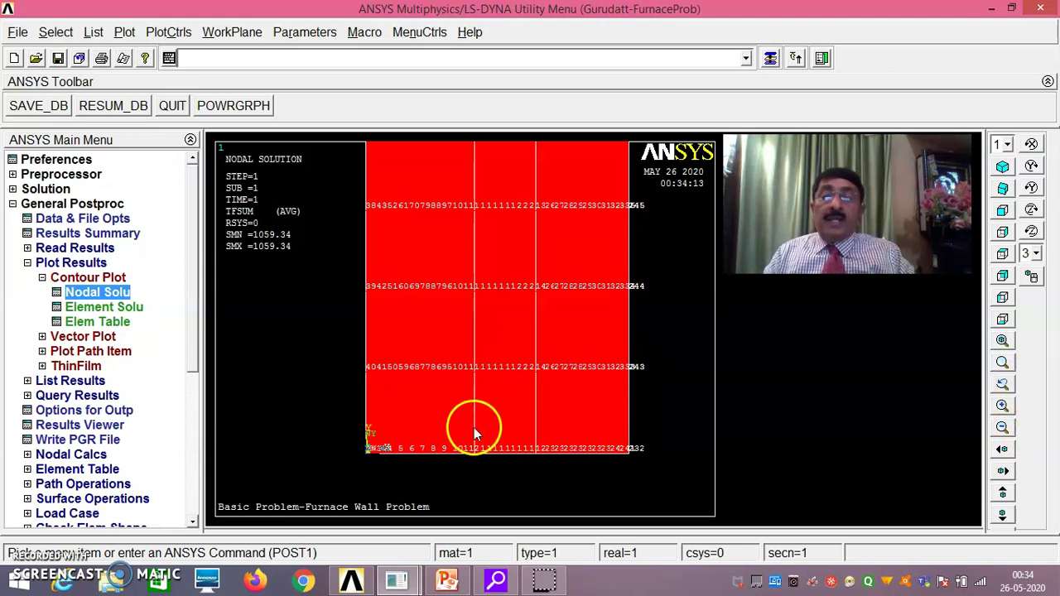
pyautogui.click(1002, 341)
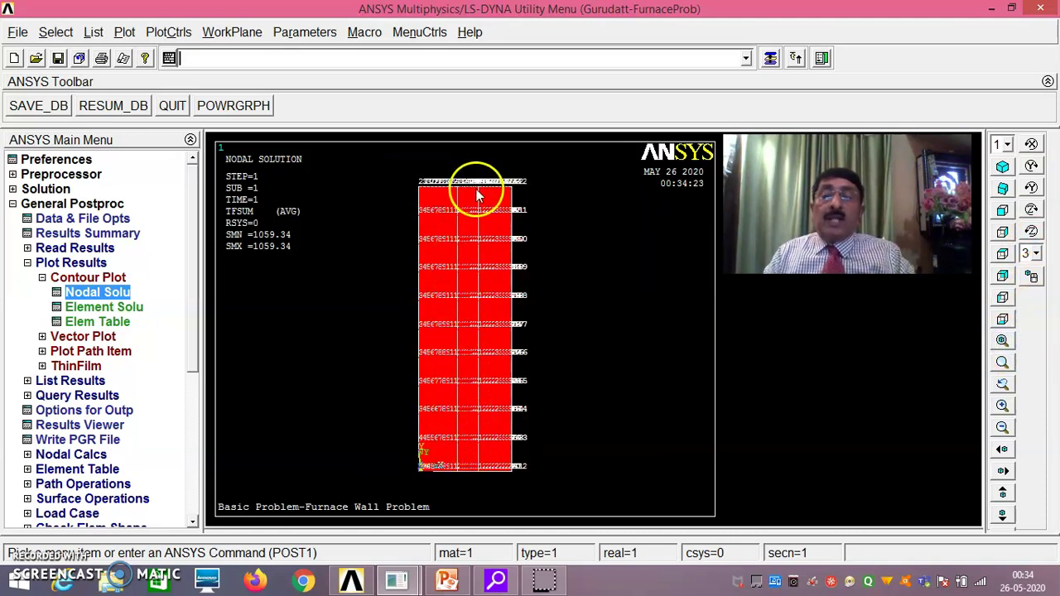
# Turn off the node numbers and replot the thermal flux contour.
pyautogui.click(168, 32)
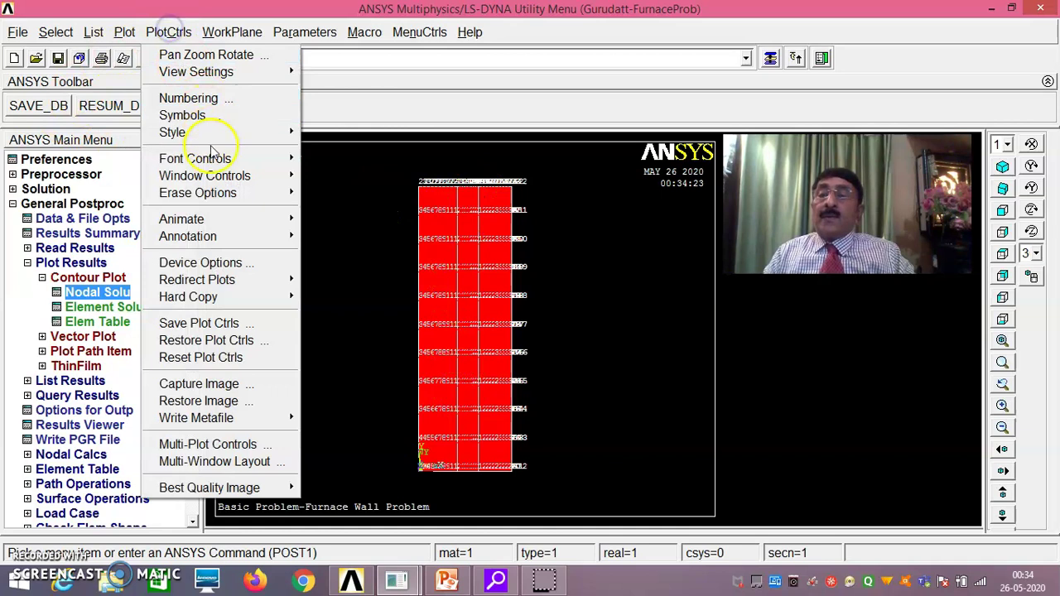
pyautogui.click(195, 98)
pyautogui.click(597, 263)
pyautogui.click(595, 262)
pyautogui.click(400, 450)
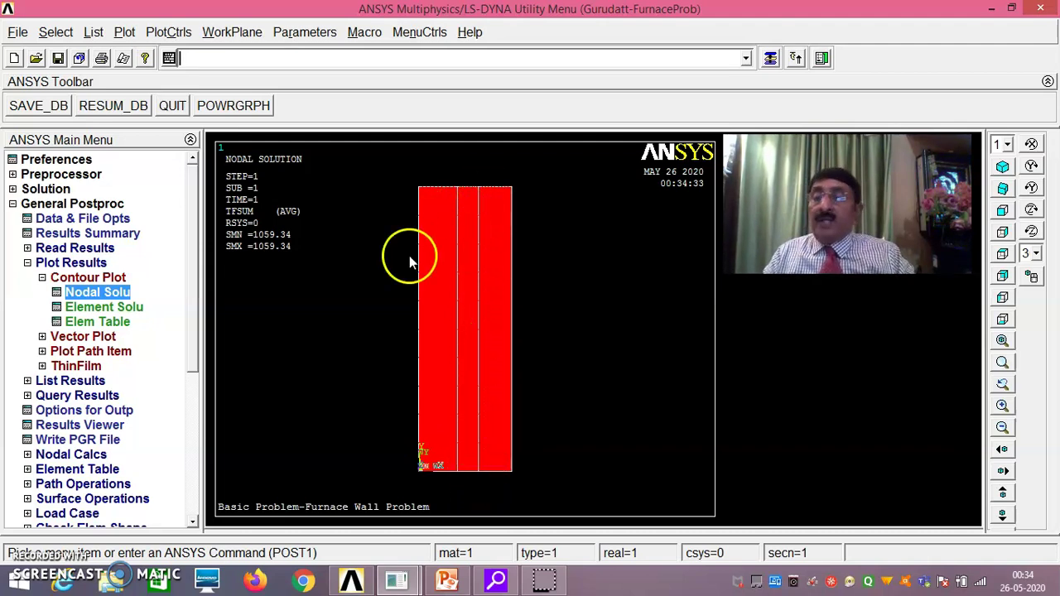
# List the nodal temperature solution, review the temperatures at the wall nodes, and close the listing.
pyautogui.click(93, 382)
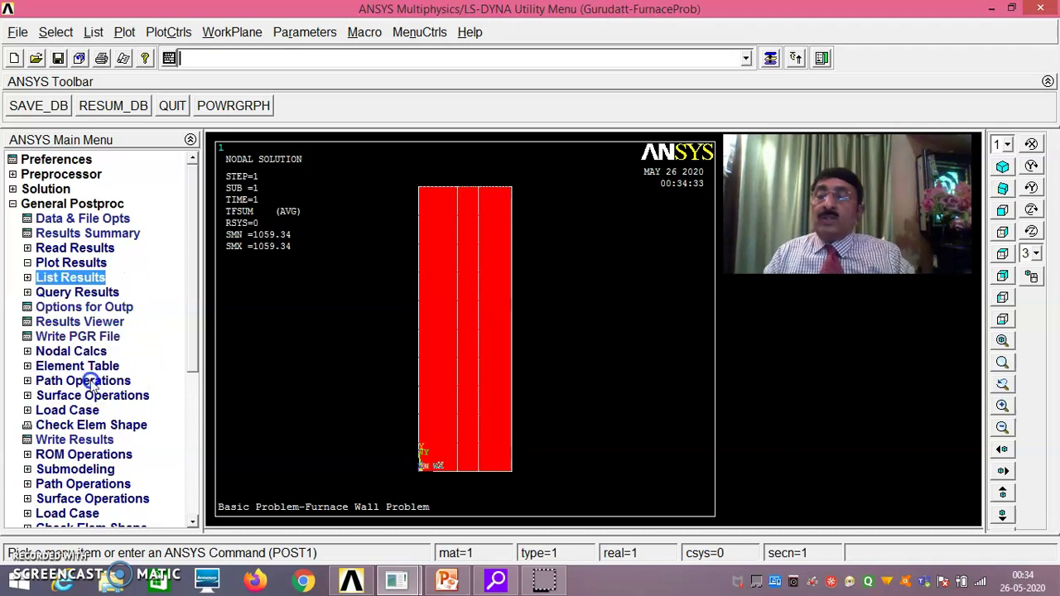
pyautogui.click(89, 353)
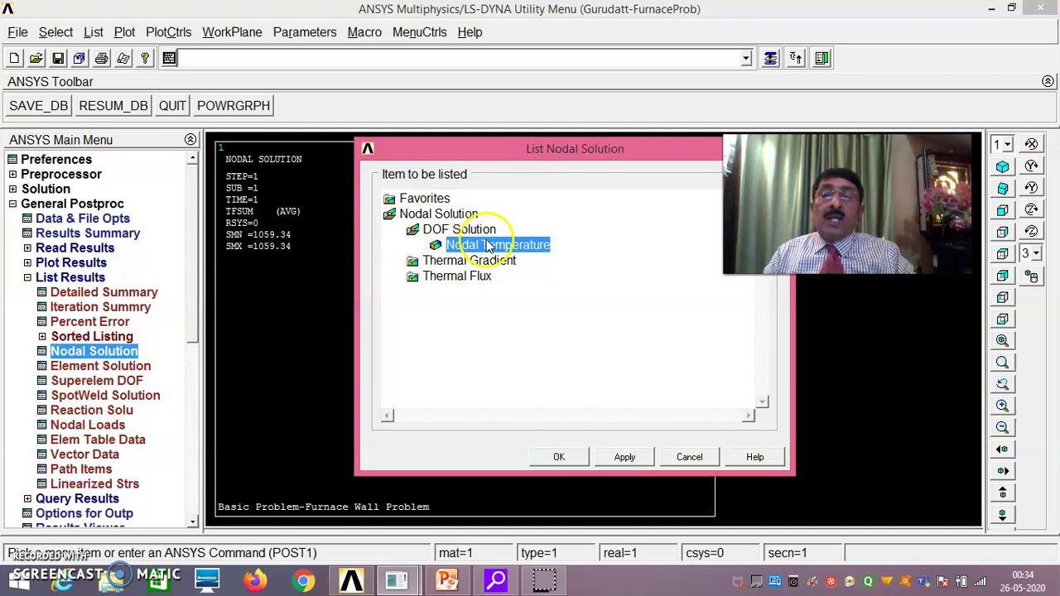
pyautogui.click(559, 456)
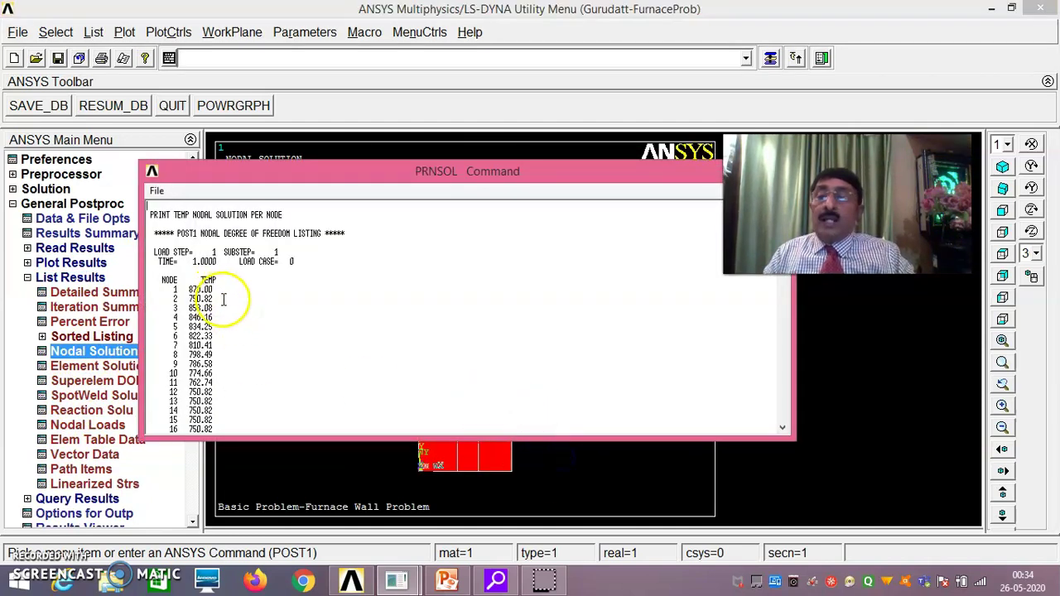
pyautogui.scroll(-2, 228, 302)
pyautogui.scroll(-1, 223, 298)
pyautogui.scroll(-1, 477, 170)
pyautogui.moveTo(480, 175); pyautogui.dragTo(885, 192)
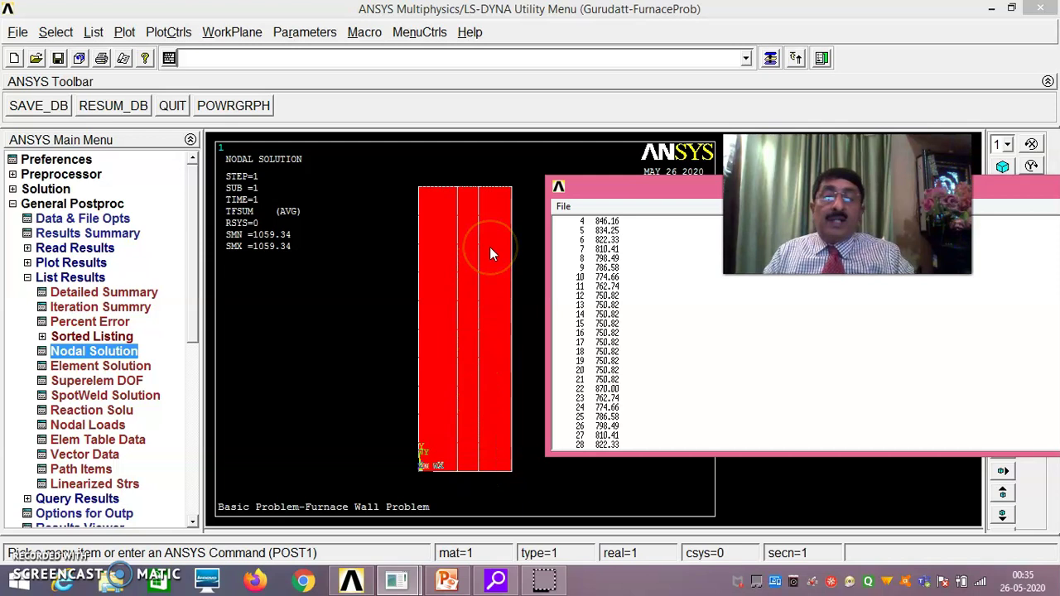
pyautogui.moveTo(697, 197); pyautogui.dragTo(242, 247)
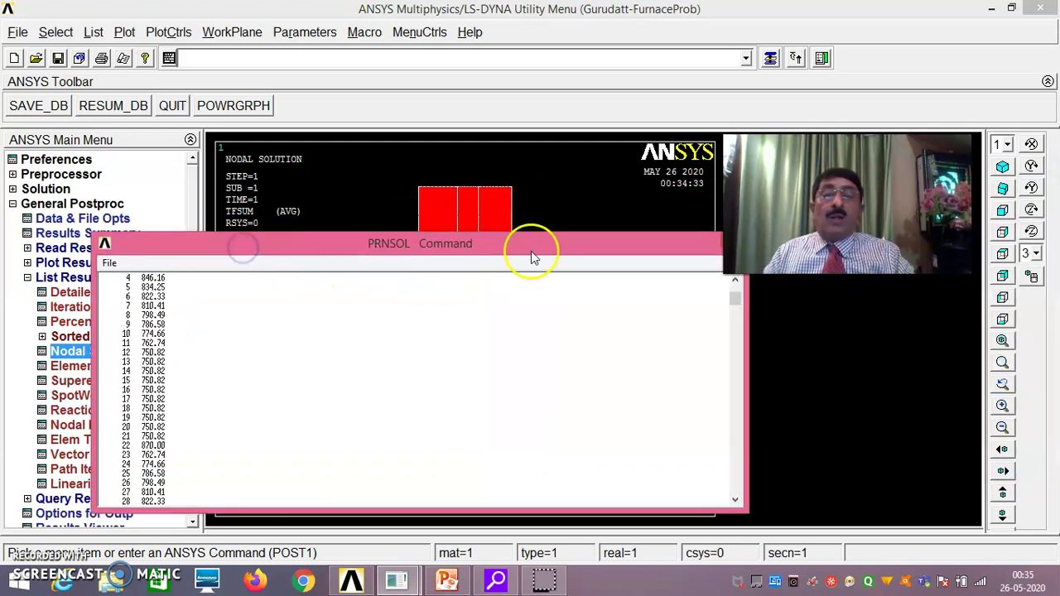
pyautogui.moveTo(558, 249); pyautogui.dragTo(524, 254)
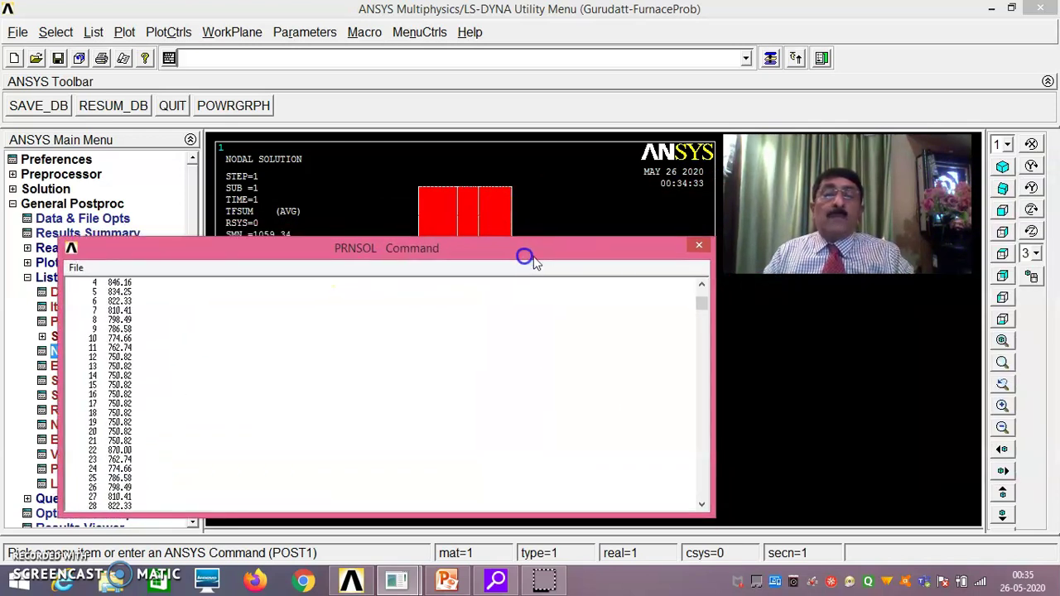
pyautogui.click(698, 248)
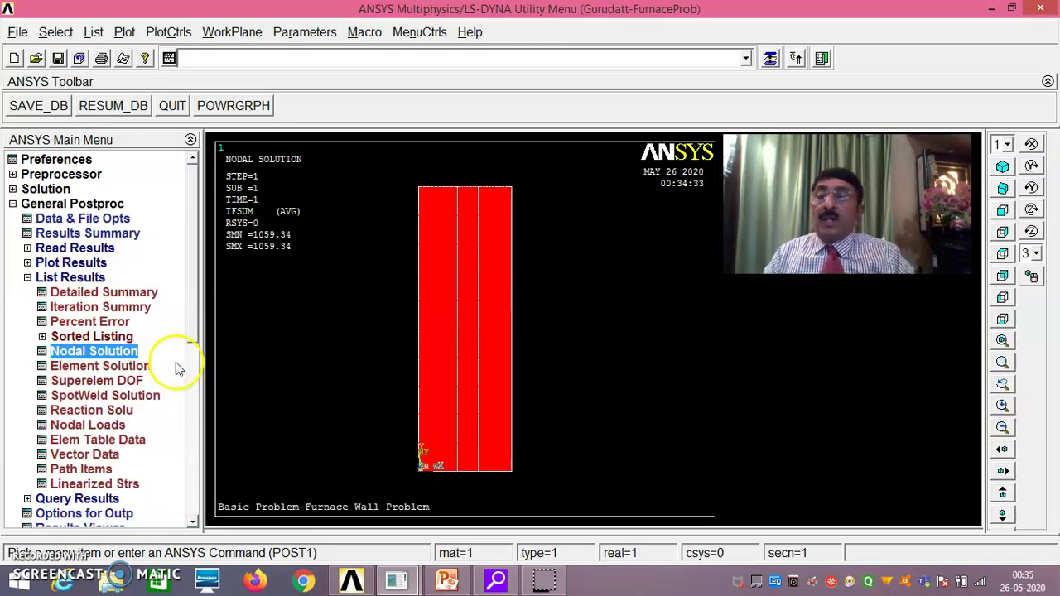
# Plot the predefined thermal flux TF vectors over the wall in vector mode at the element centroids.
pyautogui.click(86, 263)
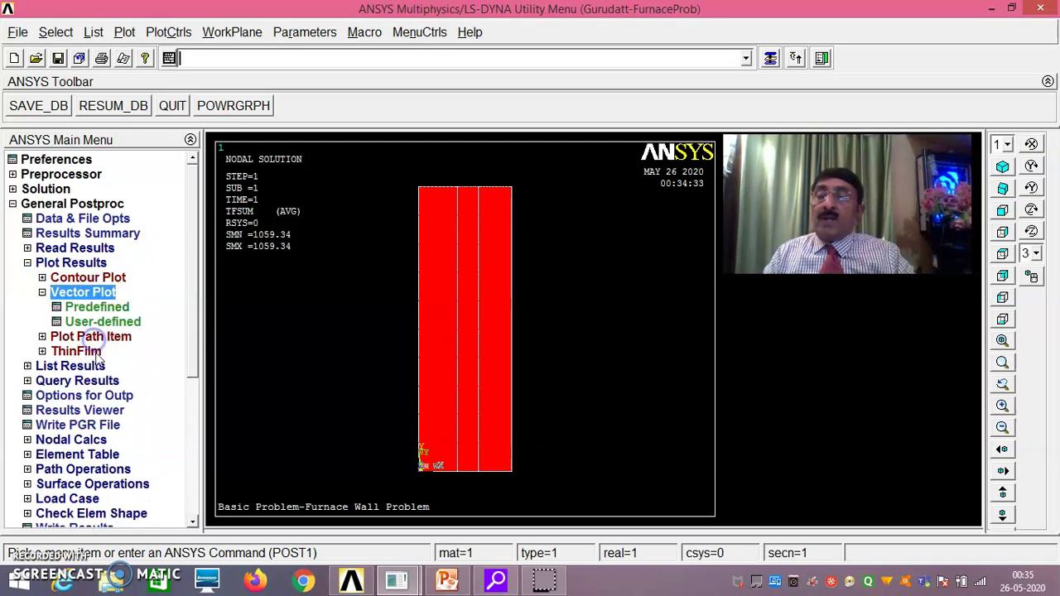
pyautogui.click(104, 308)
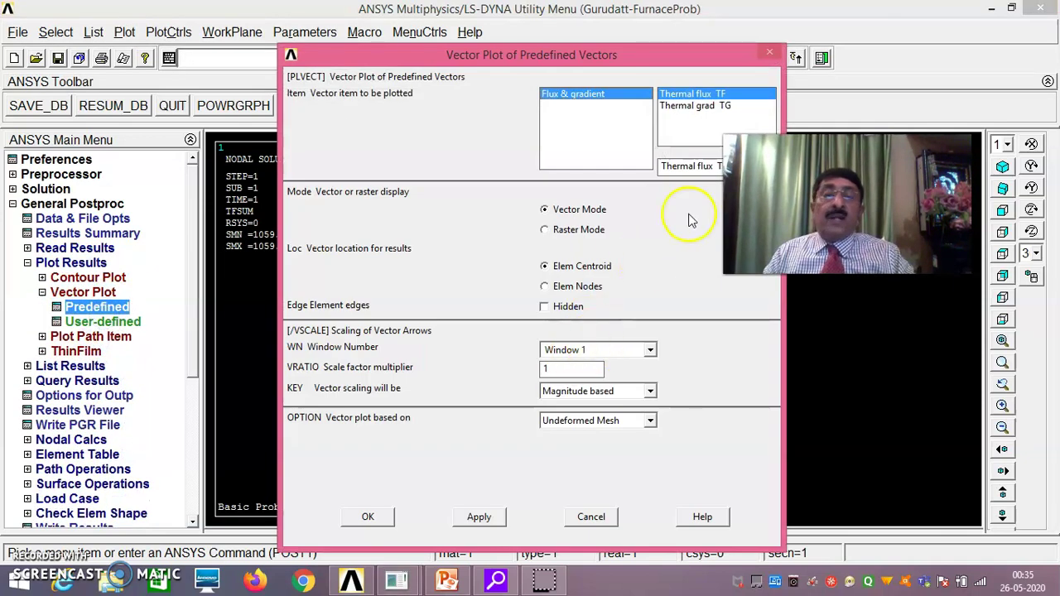
pyautogui.click(367, 519)
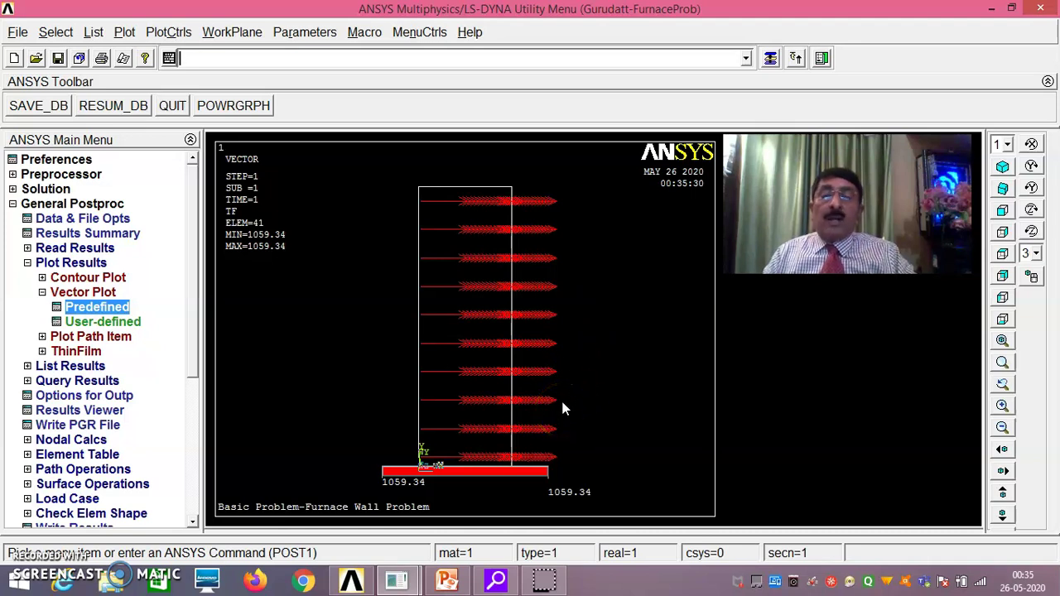
pyautogui.click(595, 318)
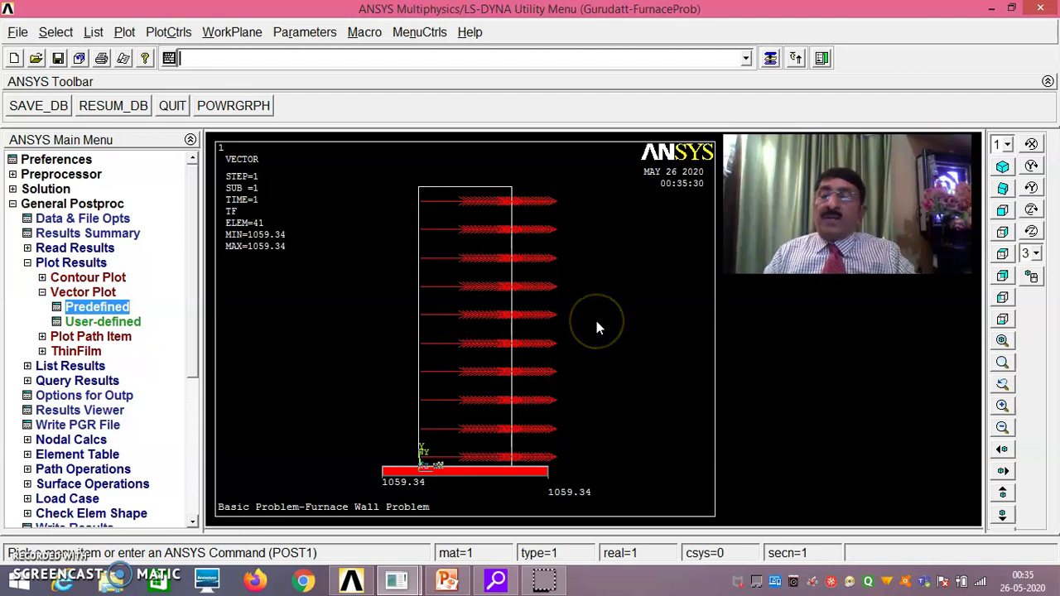
pyautogui.click(389, 471)
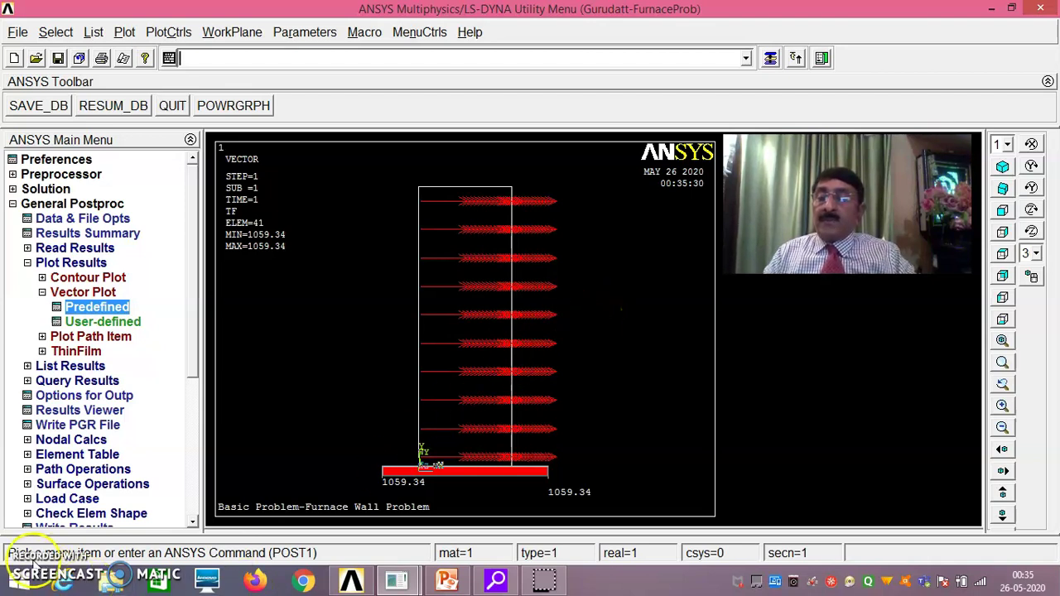